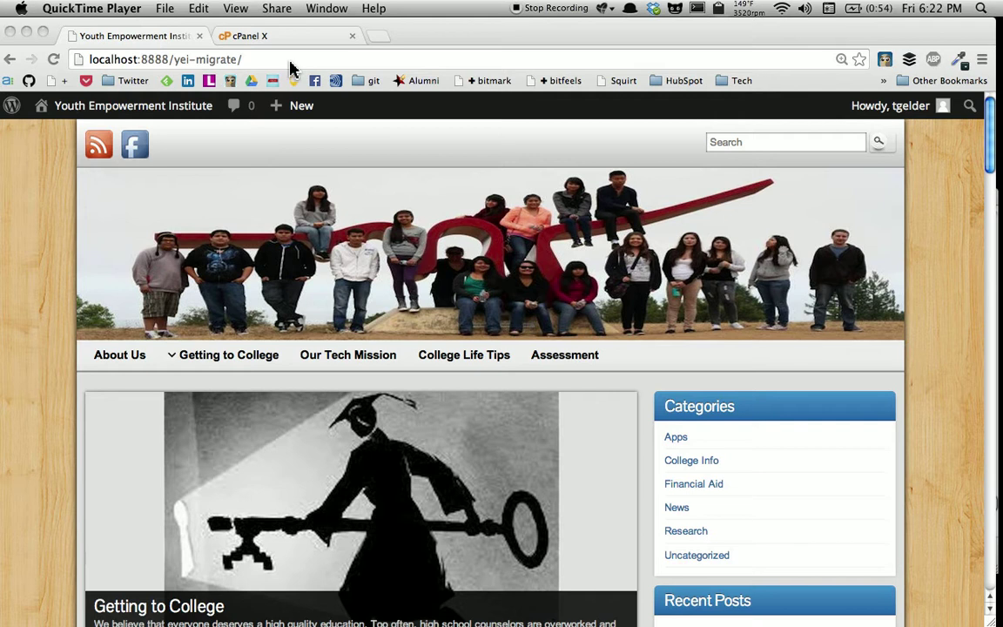
Go from the local site's dashboard to Duplicator's packages list showing 20140322_youthempowermentinstitute (15.08MB).
{"action": "left_click", "coordinate": [65, 171]}
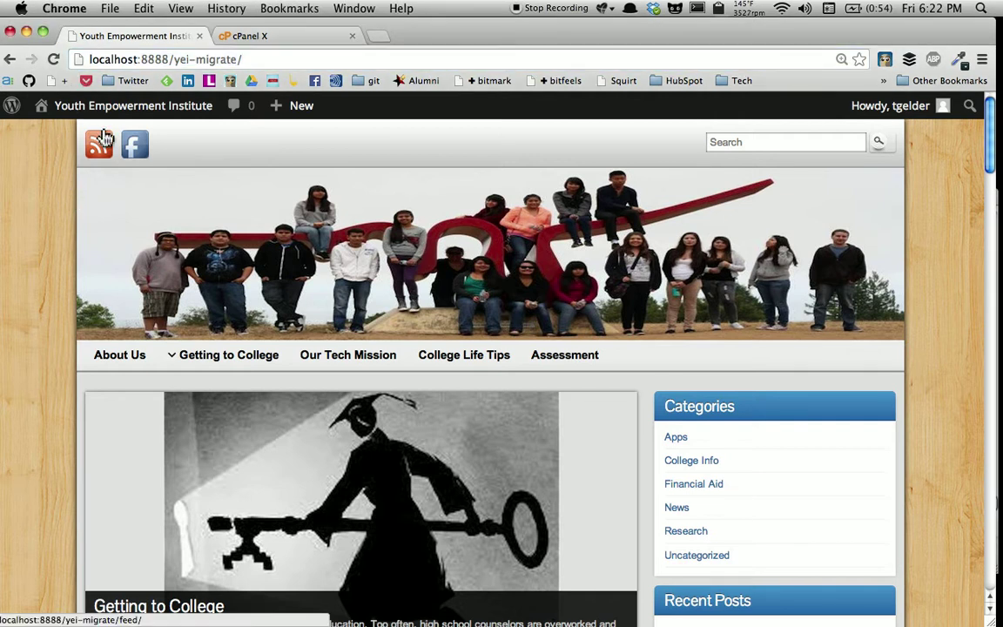
{"action": "mouse_move", "coordinate": [127, 122]}
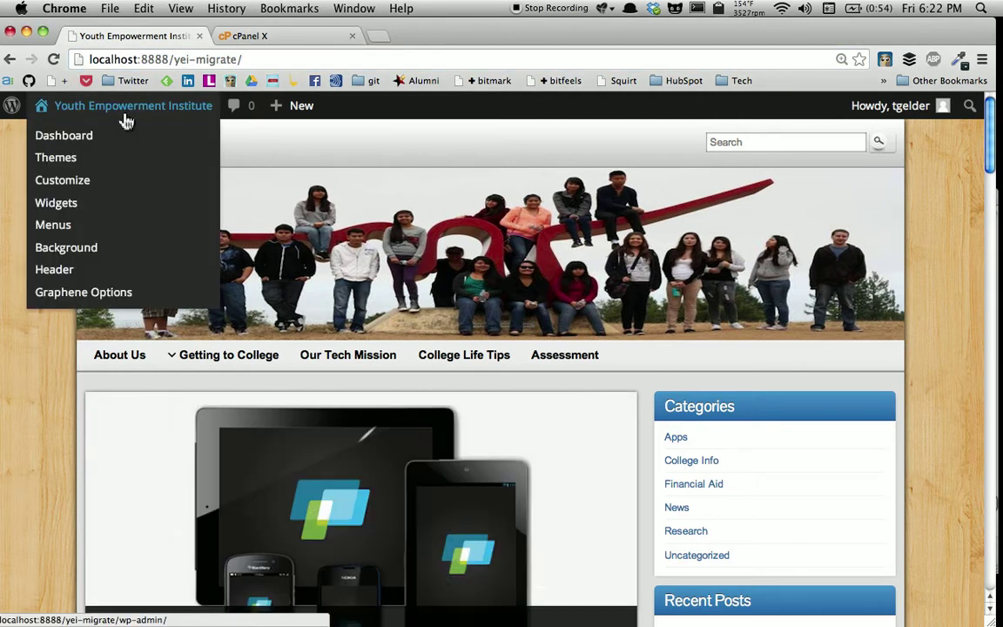
{"action": "scroll", "coordinate": [538, 135], "scroll_direction": "down", "scroll_amount": 10}
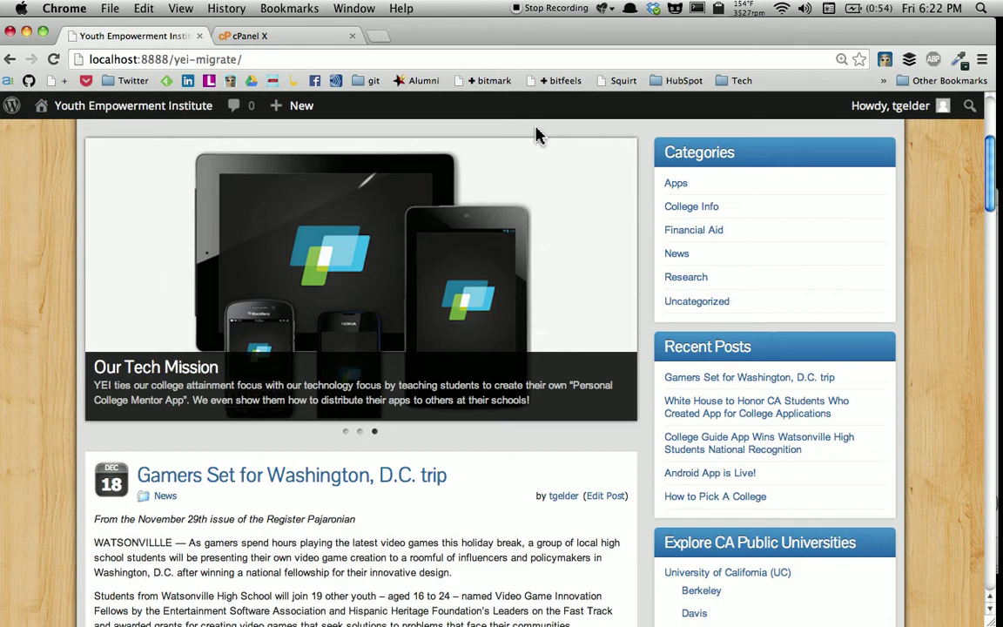
{"action": "scroll", "coordinate": [537, 135], "scroll_direction": "up", "scroll_amount": 10}
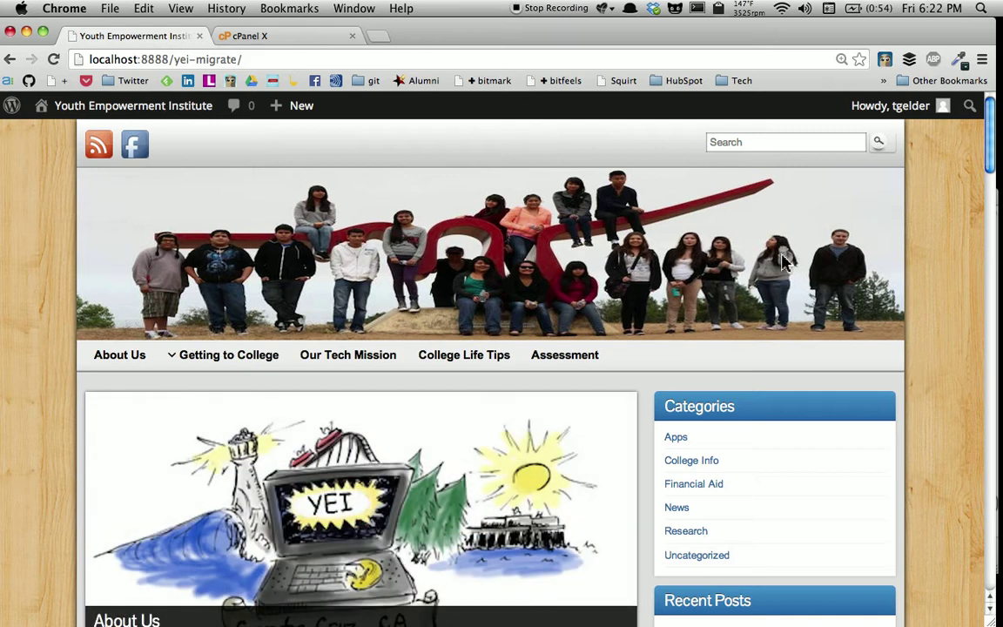
{"action": "scroll", "coordinate": [919, 235], "scroll_direction": "down", "scroll_amount": 2}
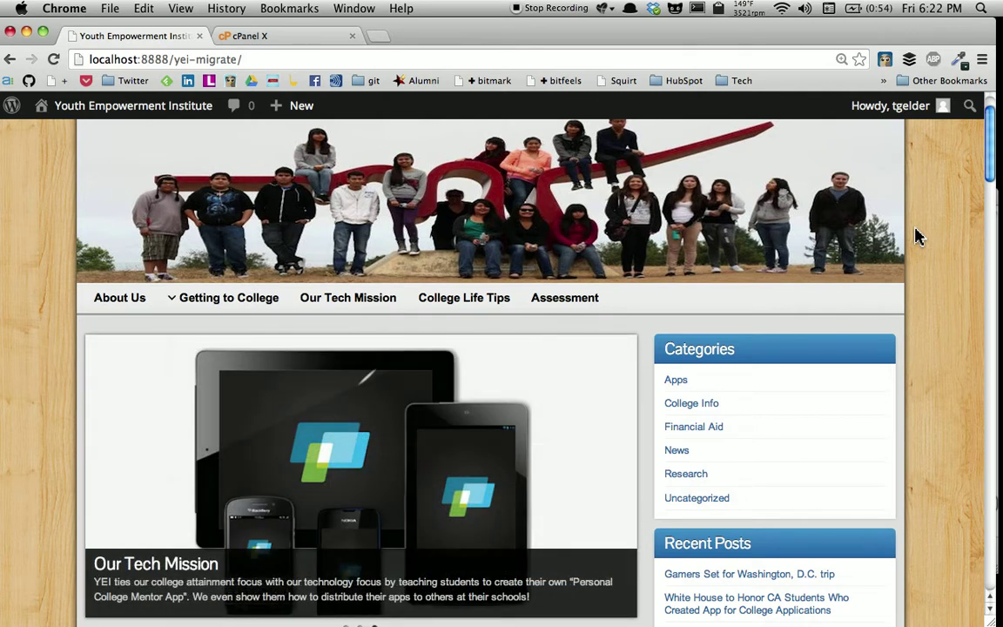
{"action": "scroll", "coordinate": [916, 235], "scroll_direction": "up", "scroll_amount": 2}
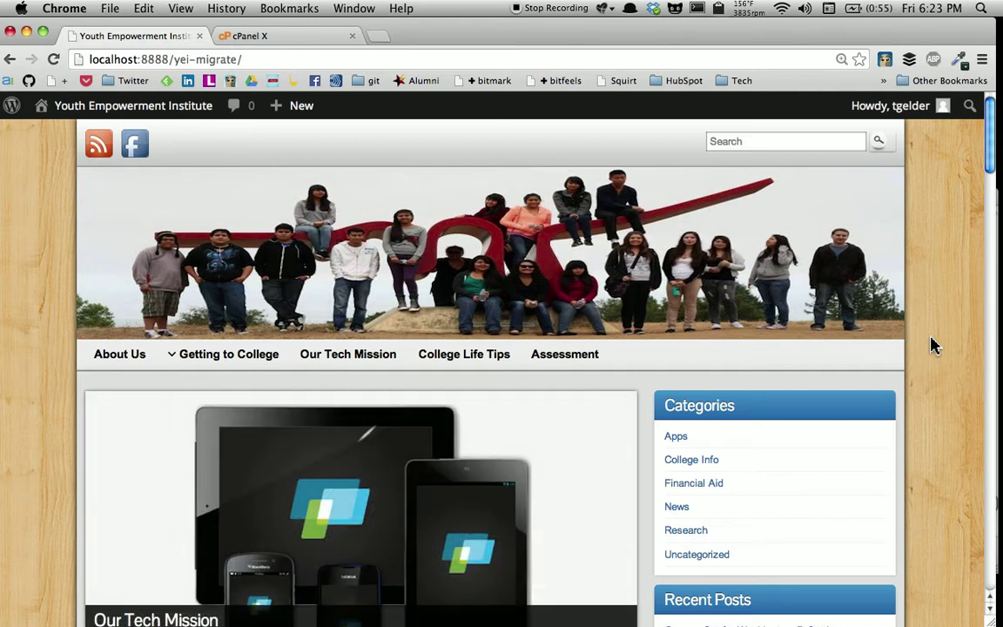
{"action": "left_click", "coordinate": [102, 111]}
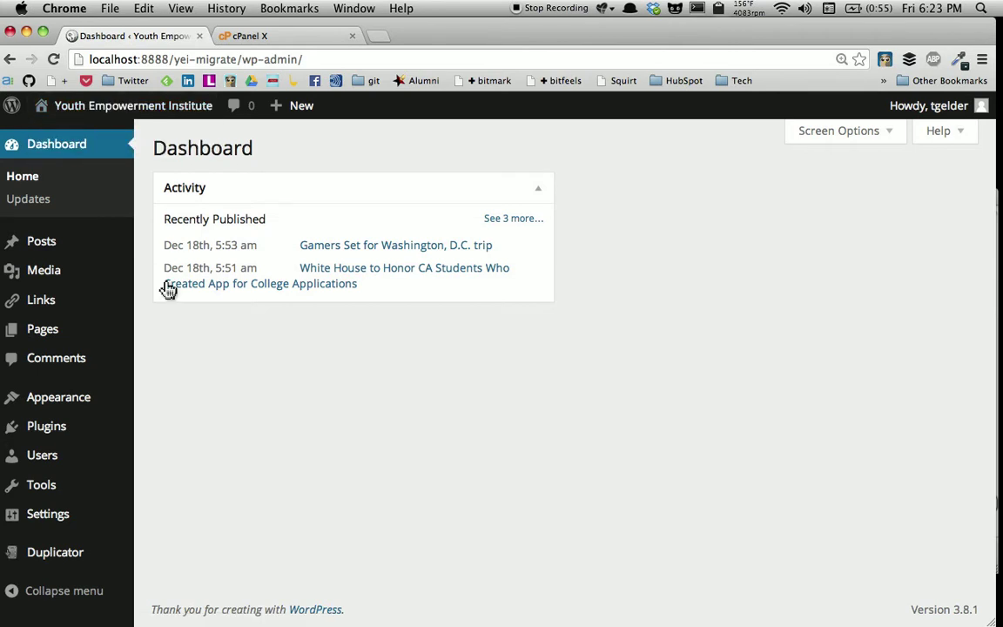
{"action": "left_click", "coordinate": [76, 558]}
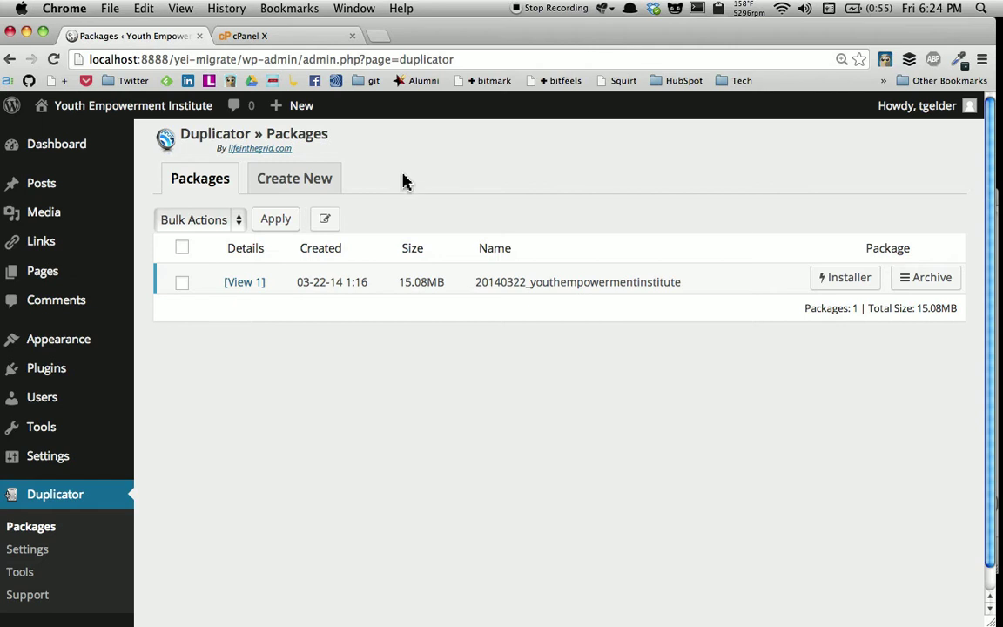
Start a new Duplicator package and review its system requirement checks.
{"action": "left_click", "coordinate": [330, 184]}
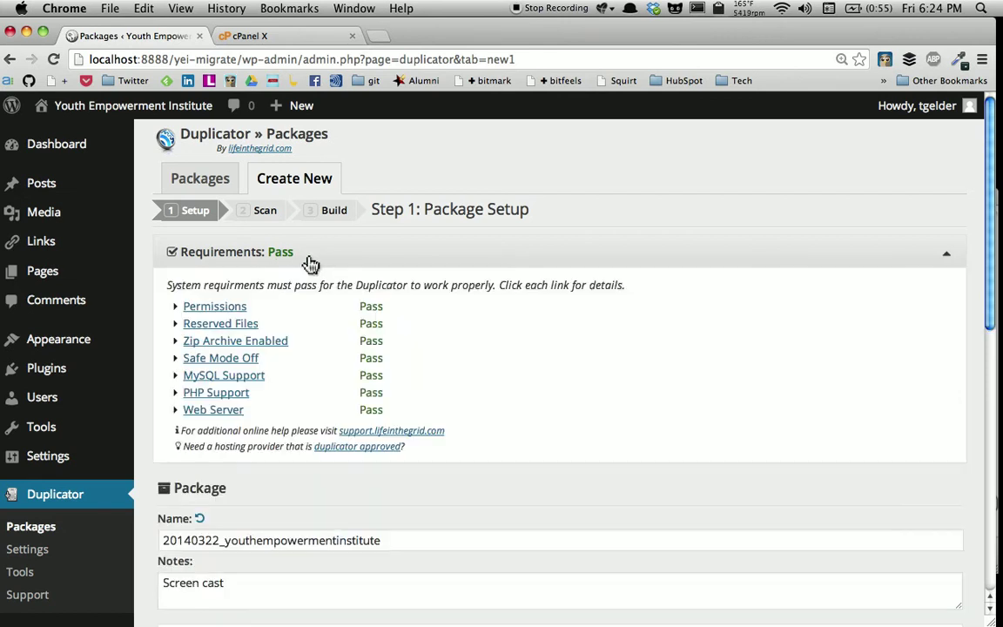
{"action": "left_click", "coordinate": [280, 251]}
{"action": "left_click", "coordinate": [382, 266]}
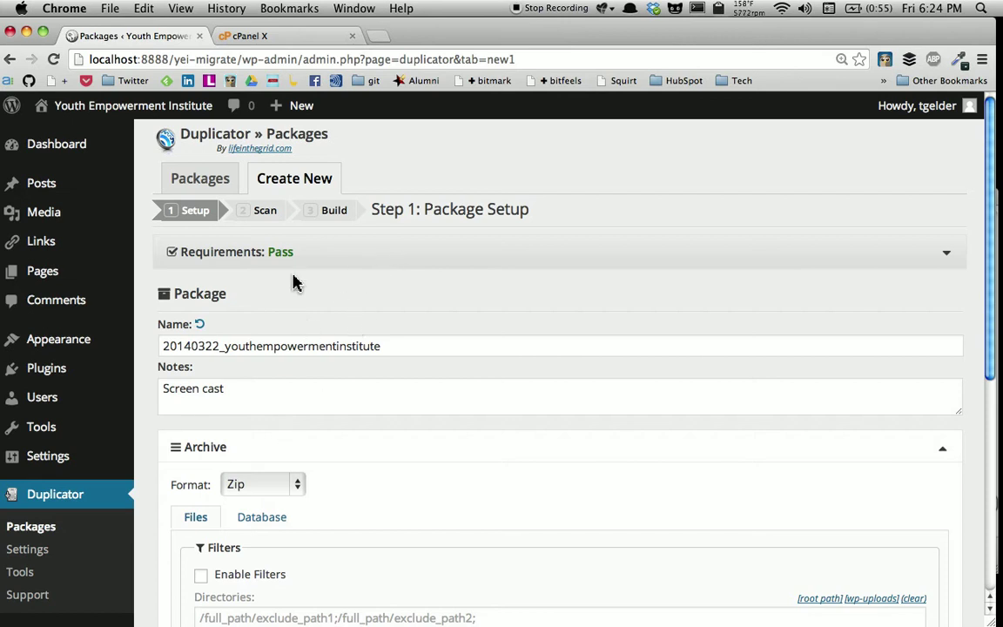
Change the package notes to 'Screen cast 2'.
{"action": "scroll", "coordinate": [277, 284], "scroll_direction": "down", "scroll_amount": 1}
{"action": "double_click", "coordinate": [406, 312]}
{"action": "left_click", "coordinate": [400, 320]}
{"action": "double_click", "coordinate": [400, 321]}
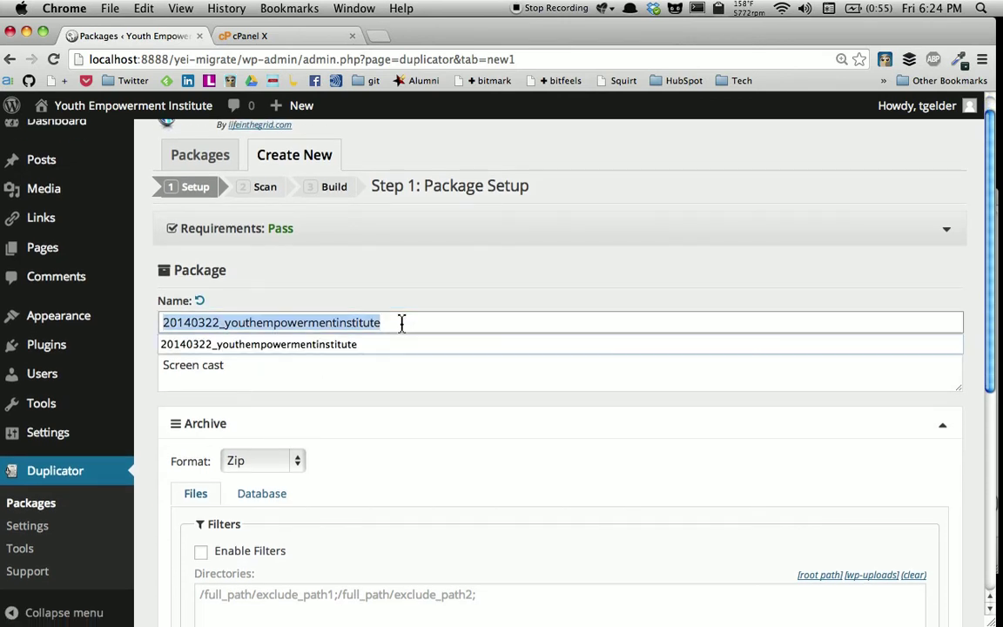
{"action": "left_click", "coordinate": [369, 381]}
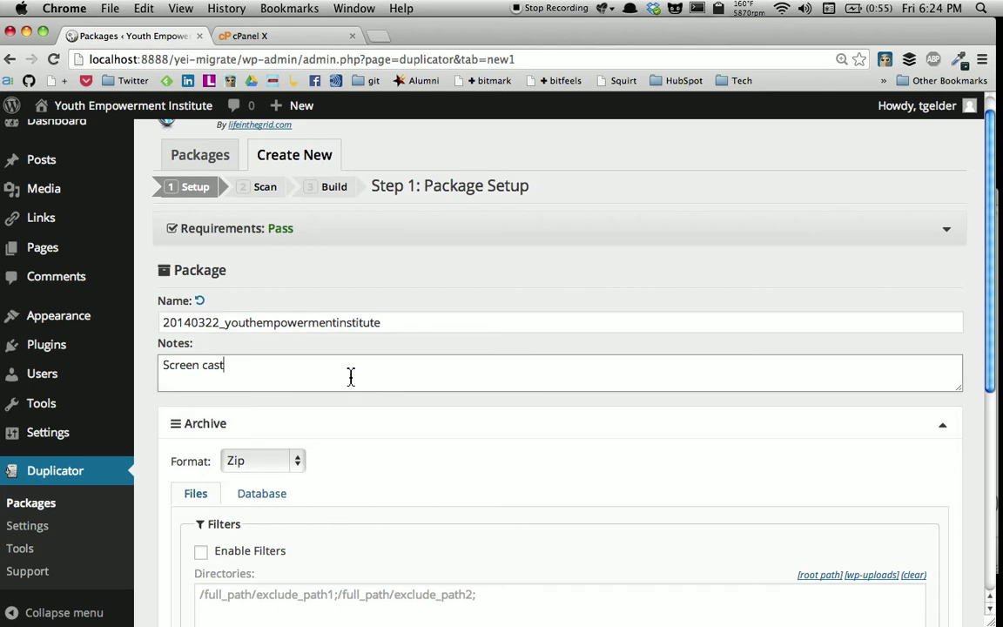
{"action": "left_click_drag", "start_coordinate": [282, 377], "coordinate": [161, 357]}
{"action": "left_click", "coordinate": [275, 369]}
{"action": "type", "text": "2"}
Run the system scan: checks Good, files 28.17MB, database 788.4KB.
{"action": "scroll", "coordinate": [389, 344], "scroll_direction": "down", "scroll_amount": 5}
{"action": "scroll", "coordinate": [391, 293], "scroll_direction": "down", "scroll_amount": 2}
{"action": "scroll", "coordinate": [391, 293], "scroll_direction": "down", "scroll_amount": 1}
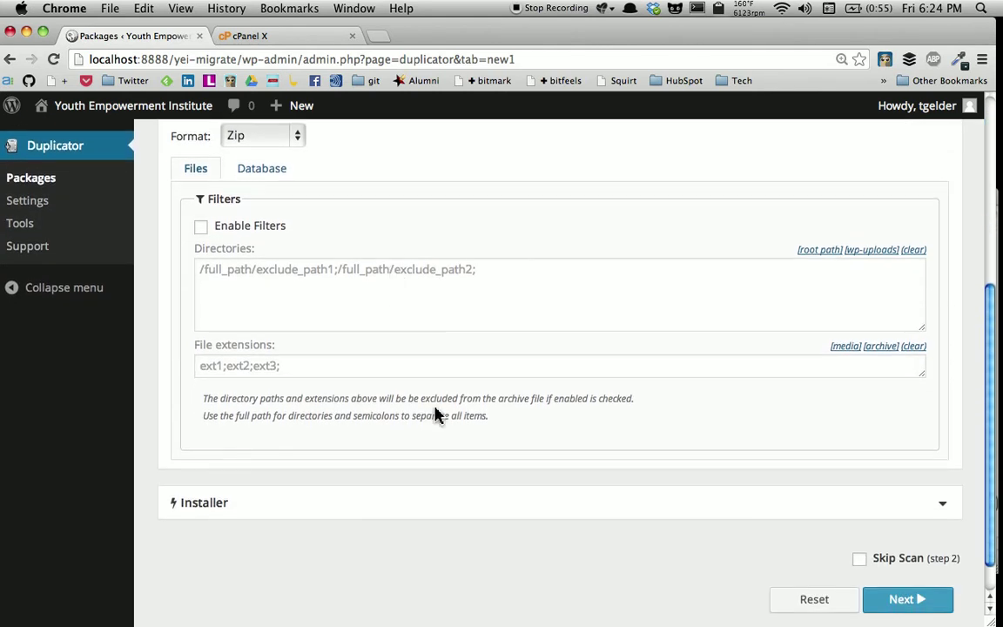
{"action": "left_click", "coordinate": [906, 602]}
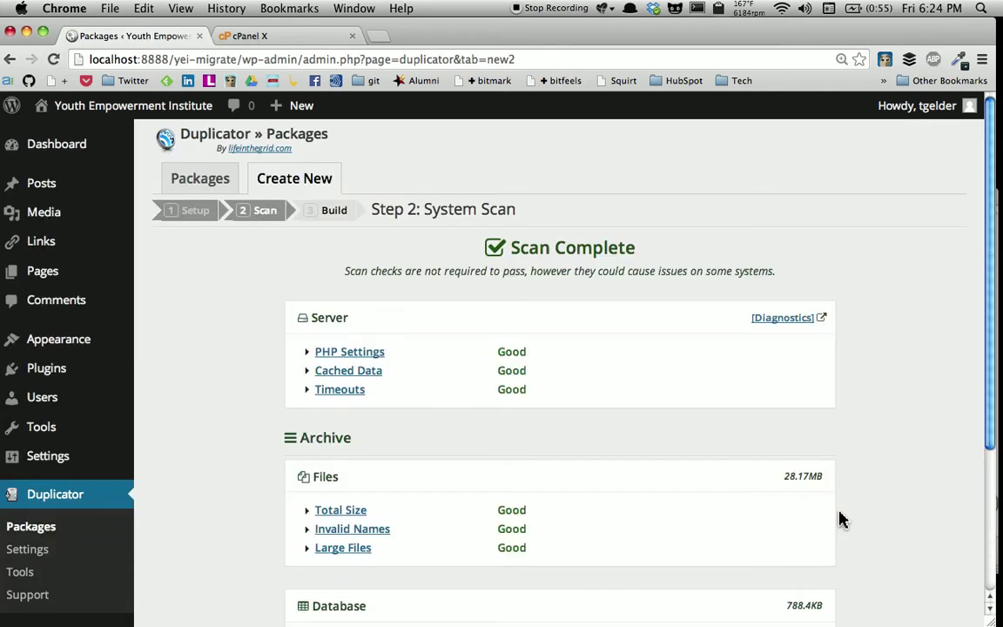
Build the package (15.08MB archive) and download both its archive zip and installer.
{"action": "scroll", "coordinate": [838, 519], "scroll_direction": "down", "scroll_amount": 2}
{"action": "scroll", "coordinate": [694, 377], "scroll_direction": "down", "scroll_amount": 5}
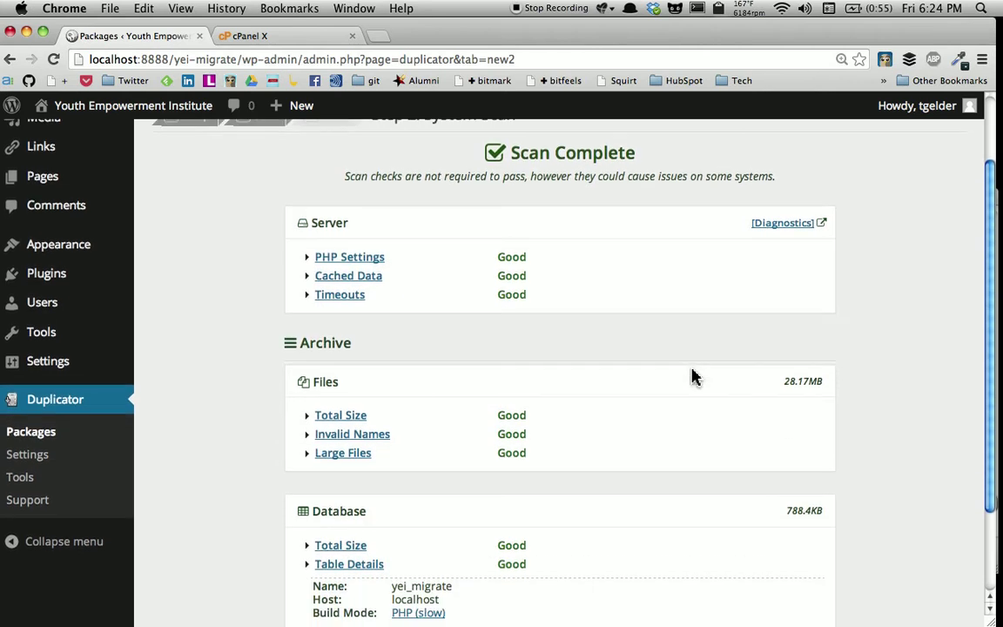
{"action": "left_click", "coordinate": [668, 590]}
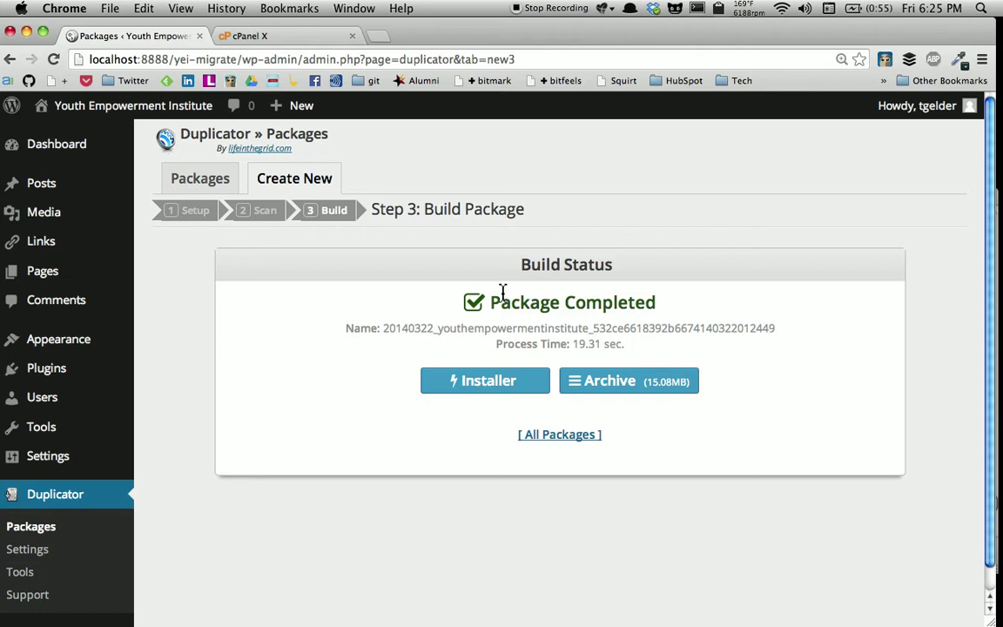
{"action": "left_click", "coordinate": [620, 386]}
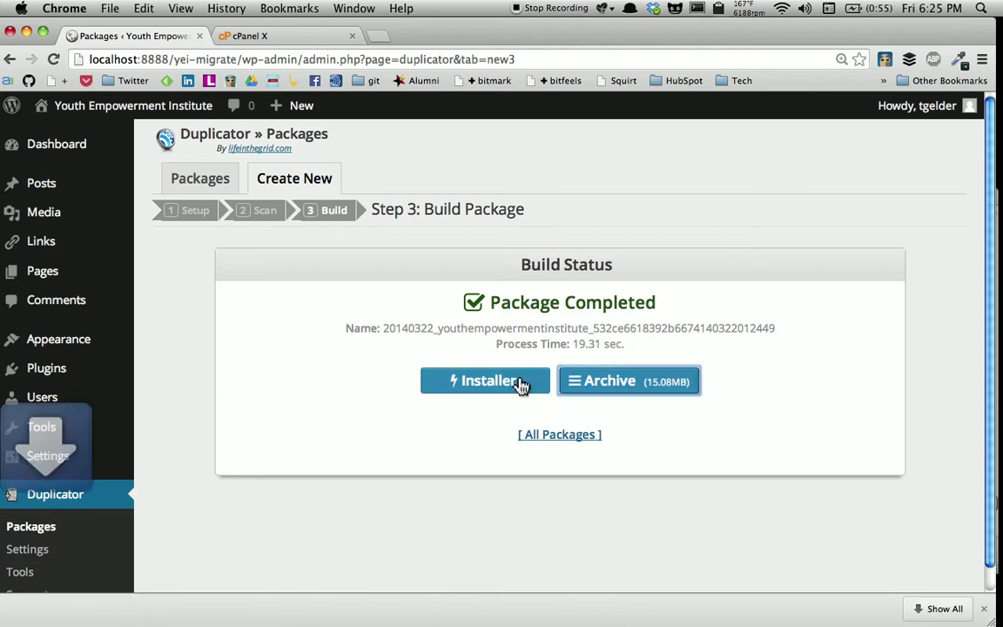
{"action": "left_click", "coordinate": [520, 383]}
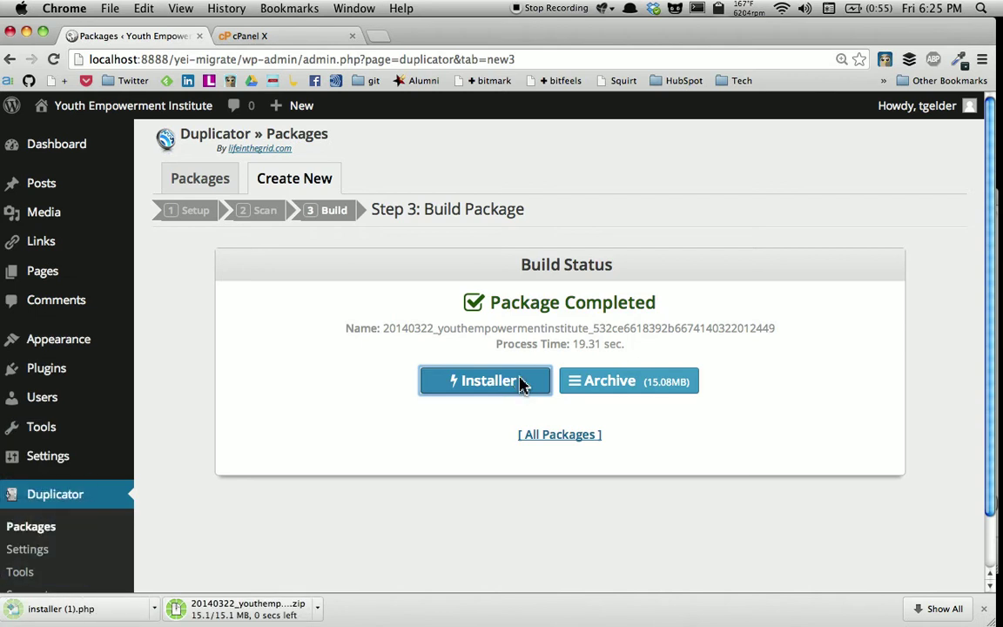
{"action": "mouse_move", "coordinate": [1001, 330]}
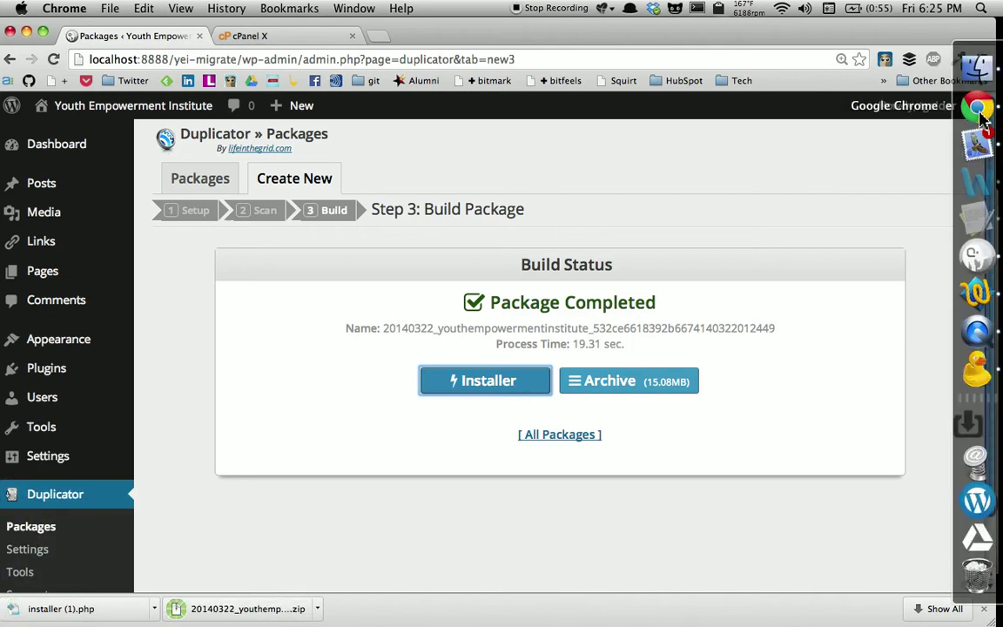
{"action": "left_click", "coordinate": [982, 379]}
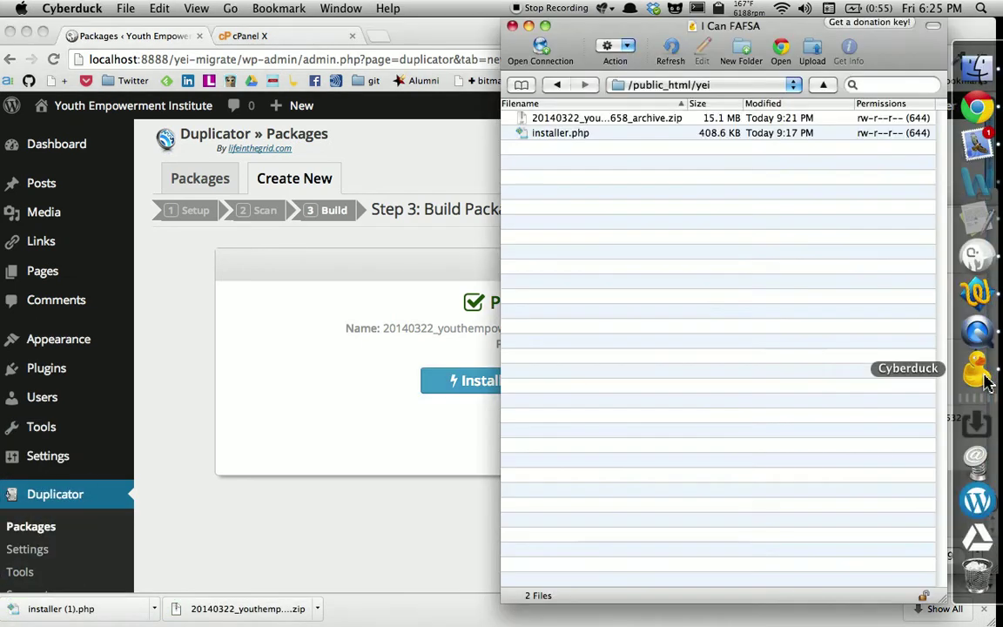
Check in Cyberduck that /public_html/yei holds the 15.1 MB archive zip and installer.php.
{"action": "left_click", "coordinate": [823, 85]}
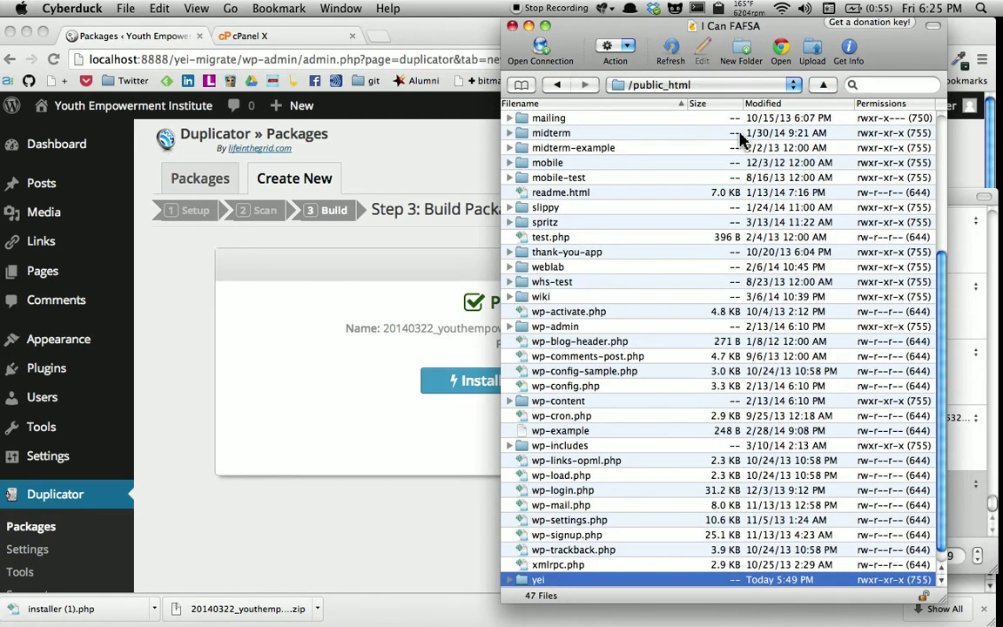
{"action": "scroll", "coordinate": [601, 209], "scroll_direction": "up", "scroll_amount": 5}
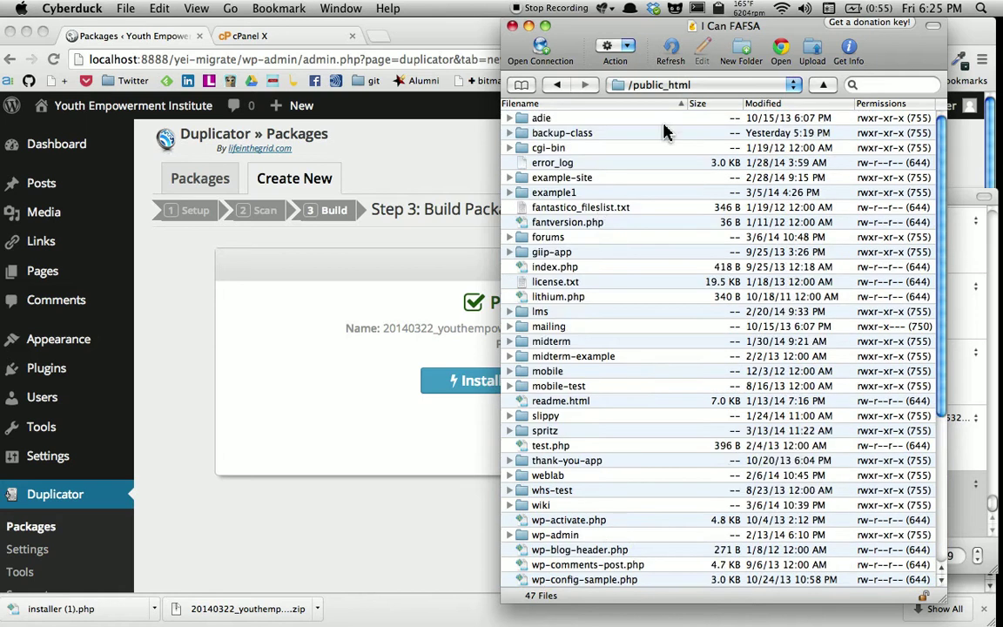
{"action": "scroll", "coordinate": [620, 179], "scroll_direction": "down", "scroll_amount": 6}
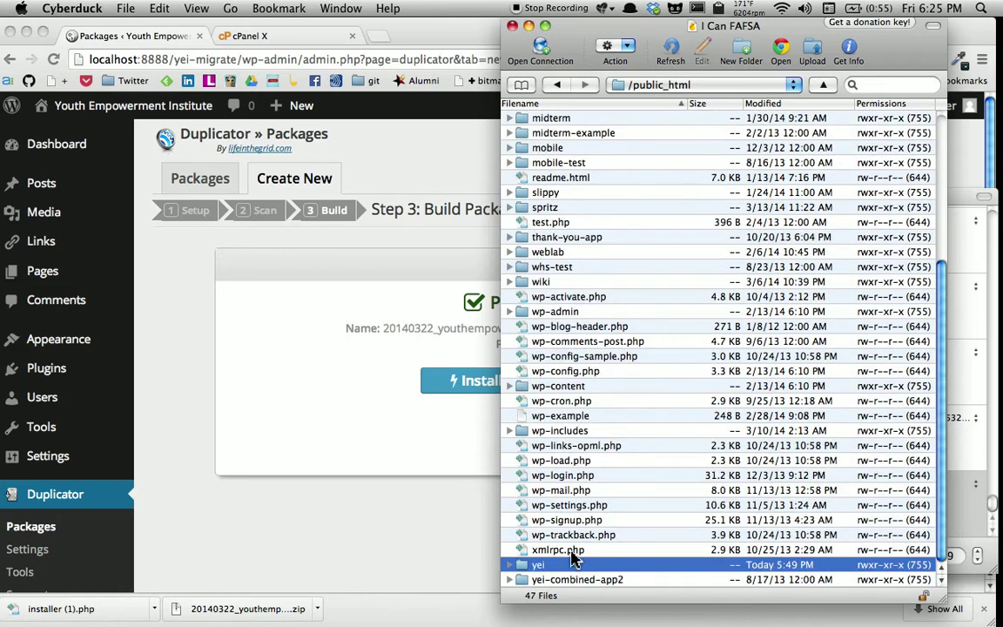
{"action": "double_click", "coordinate": [520, 573]}
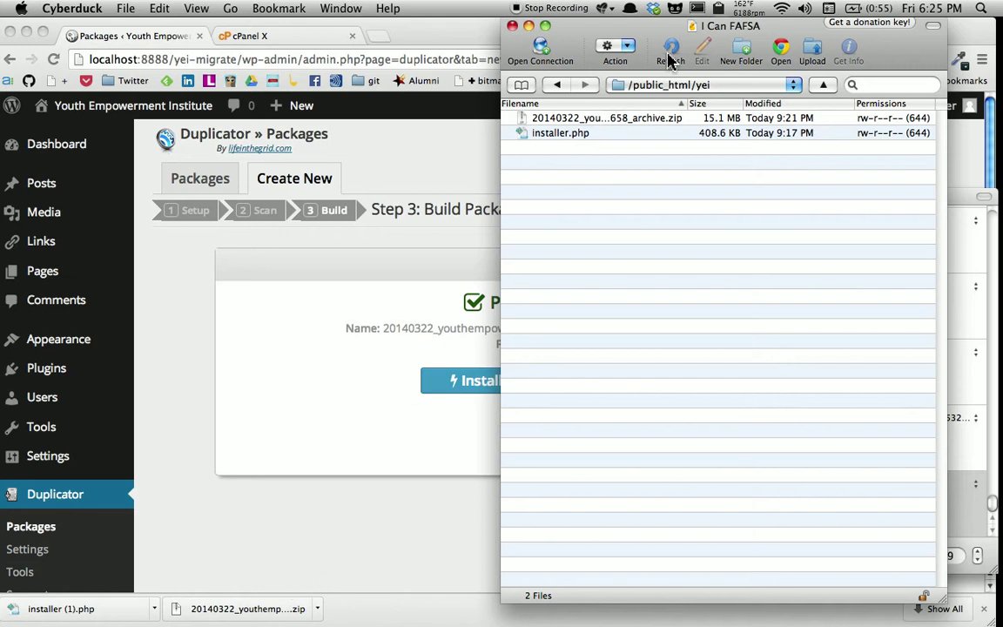
{"action": "left_click_drag", "start_coordinate": [694, 29], "coordinate": [729, 29]}
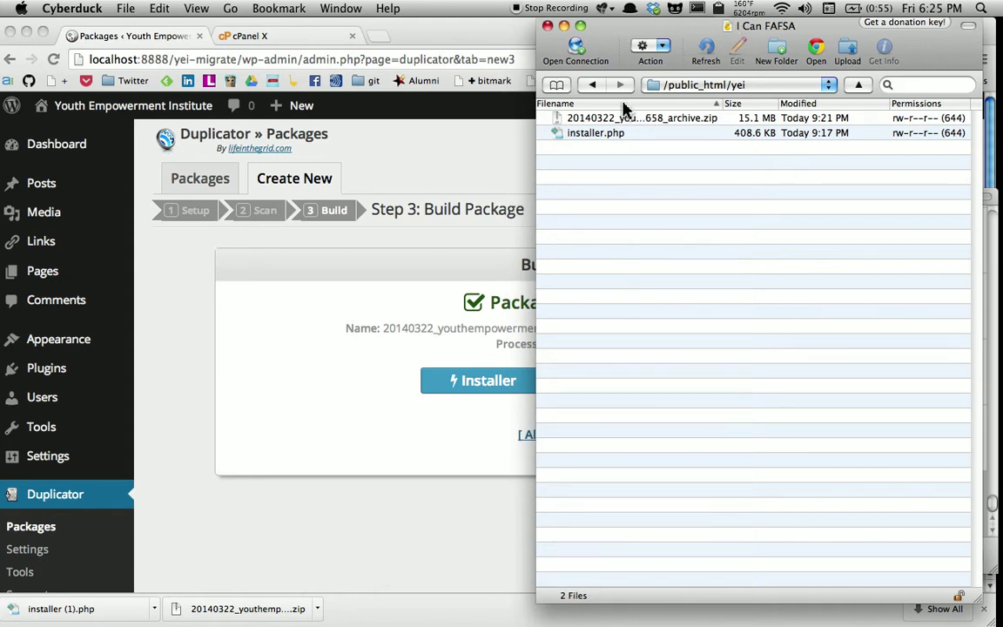
{"action": "left_click", "coordinate": [487, 137]}
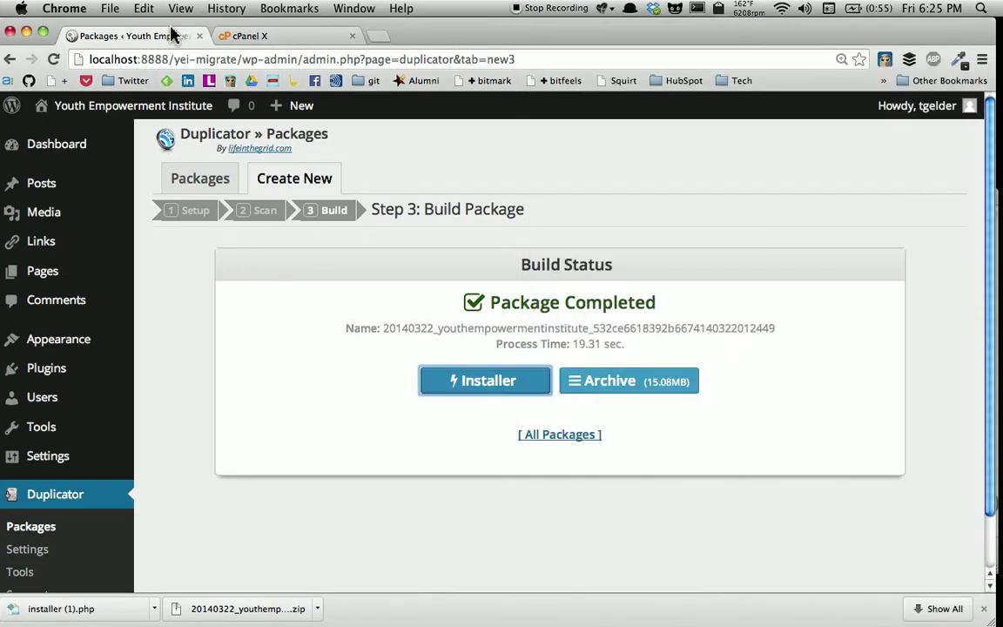
Start cPanel's MySQL Database Wizard and submit yei_new as the new database name.
{"action": "left_click", "coordinate": [264, 38]}
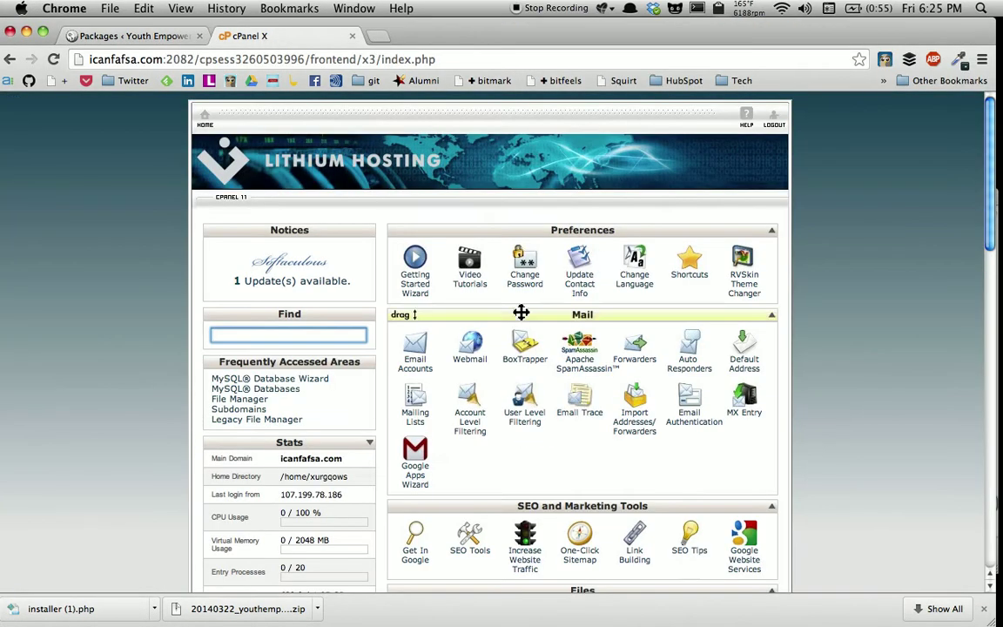
{"action": "scroll", "coordinate": [520, 314], "scroll_direction": "down", "scroll_amount": 10}
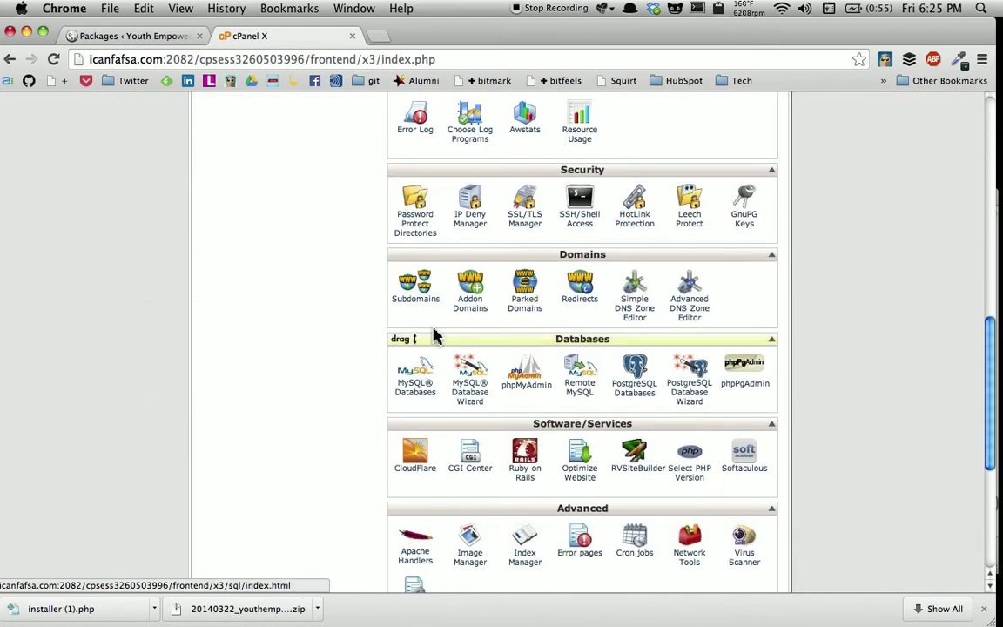
{"action": "left_click", "coordinate": [473, 408]}
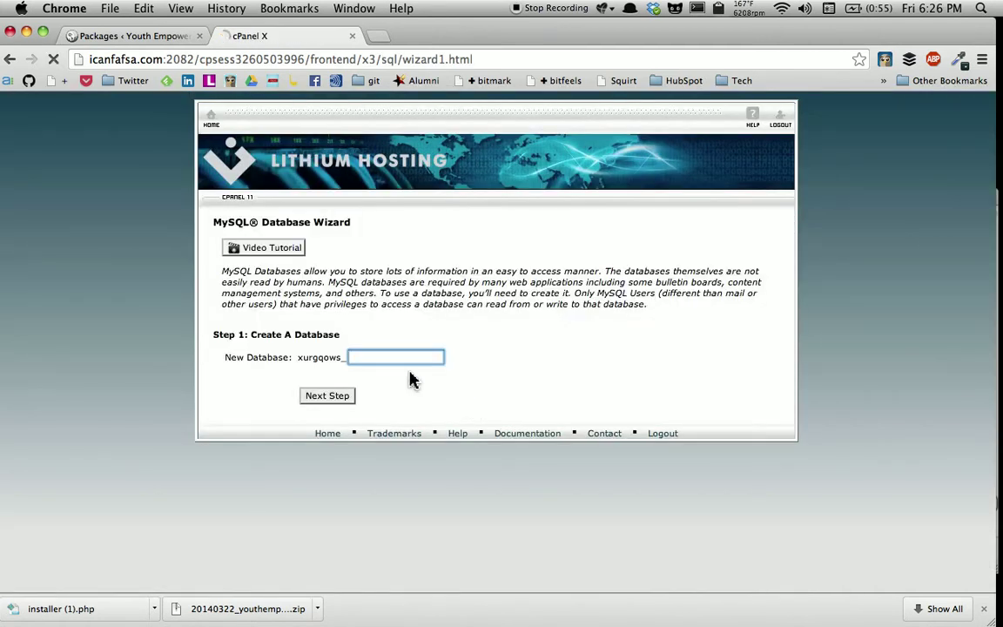
{"action": "type", "text": "yei_new"}
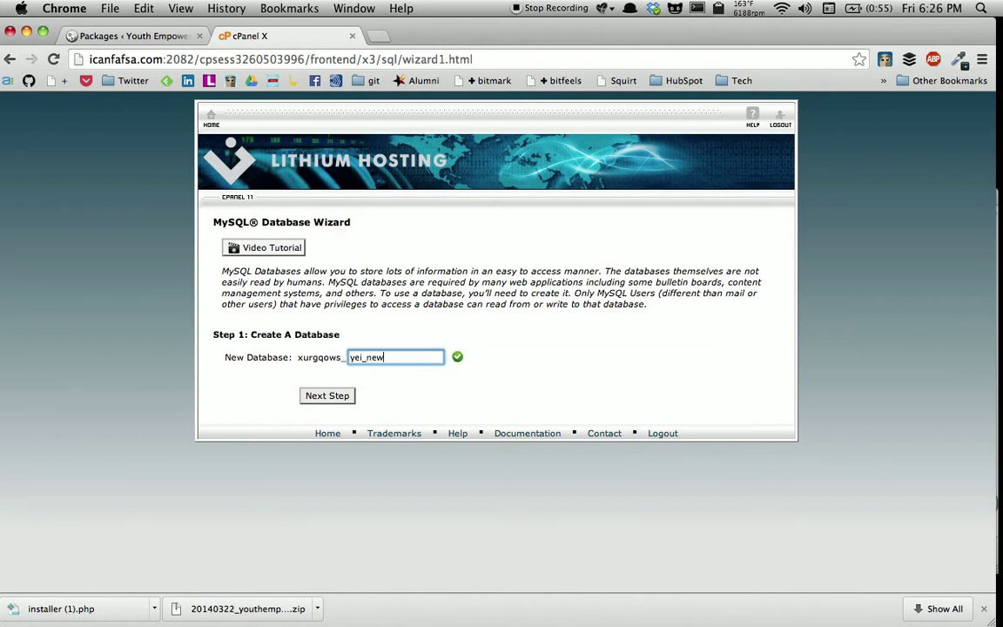
{"action": "left_click", "coordinate": [339, 404]}
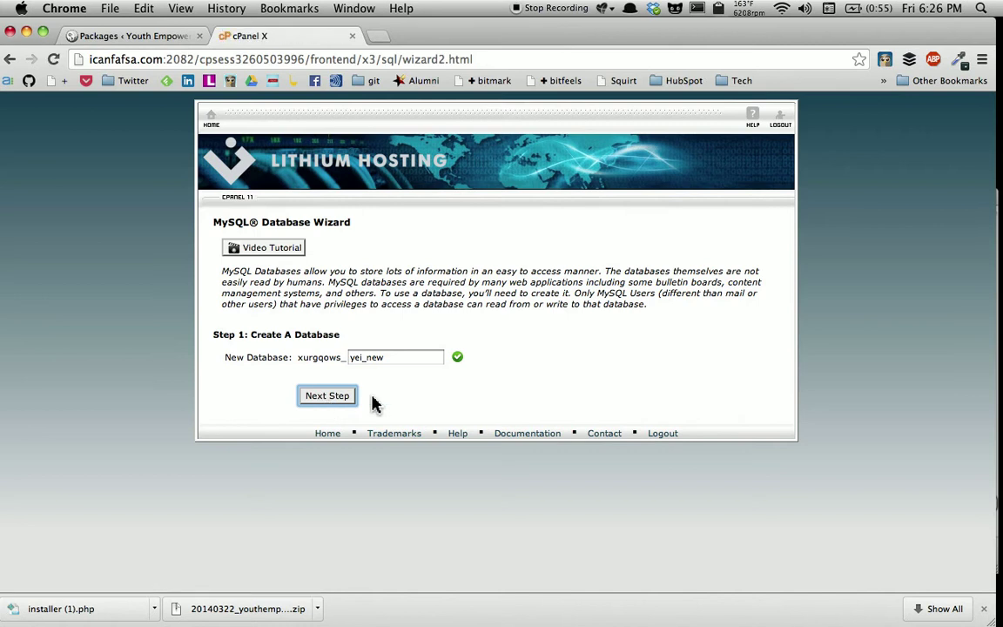
Enter database username yeinew with a password and its confirmation.
{"action": "type", "text": "yei"}
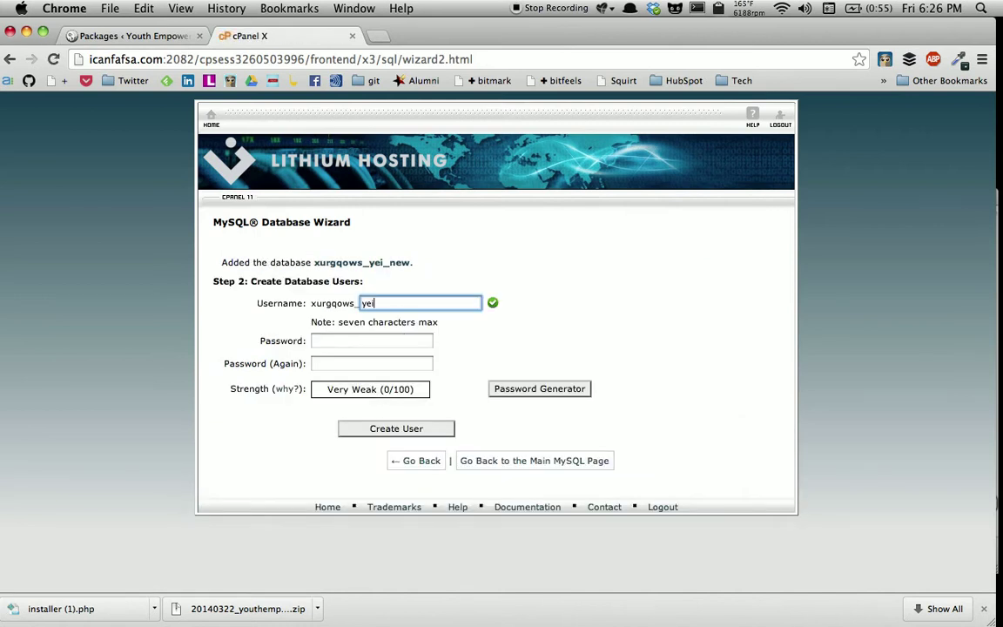
{"action": "type", "text": "_new"}
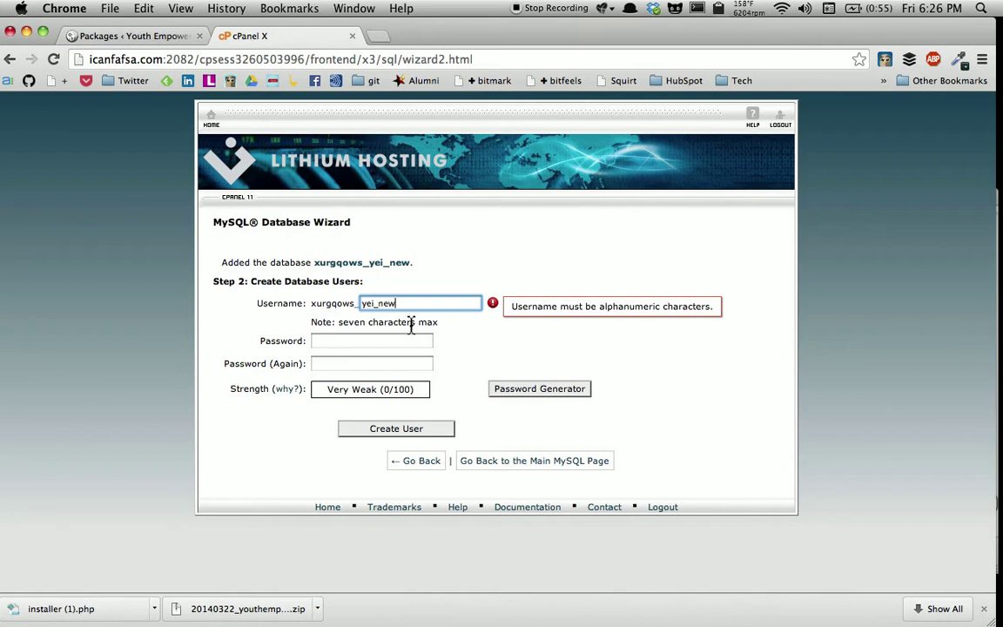
{"action": "left_click", "coordinate": [379, 304]}
{"action": "key", "text": "BackSpace"}
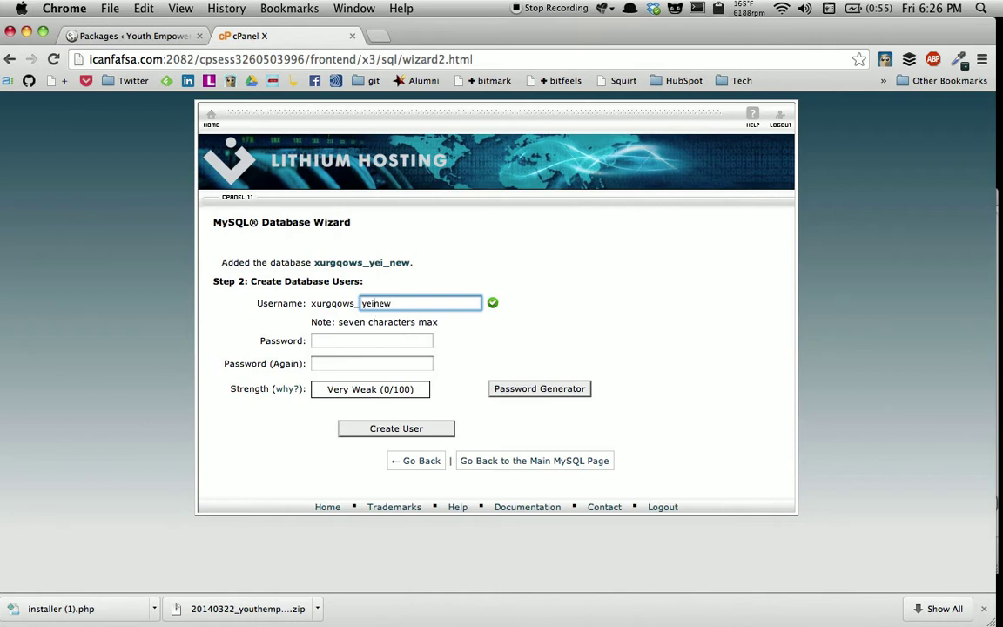
{"action": "left_click", "coordinate": [428, 341]}
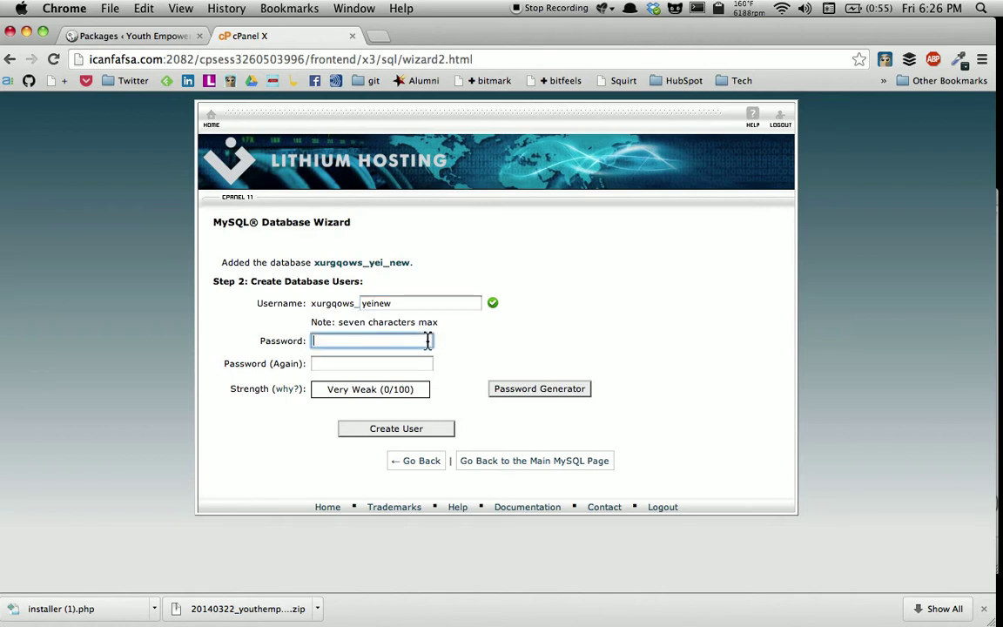
{"action": "type", "text": "••••••"}
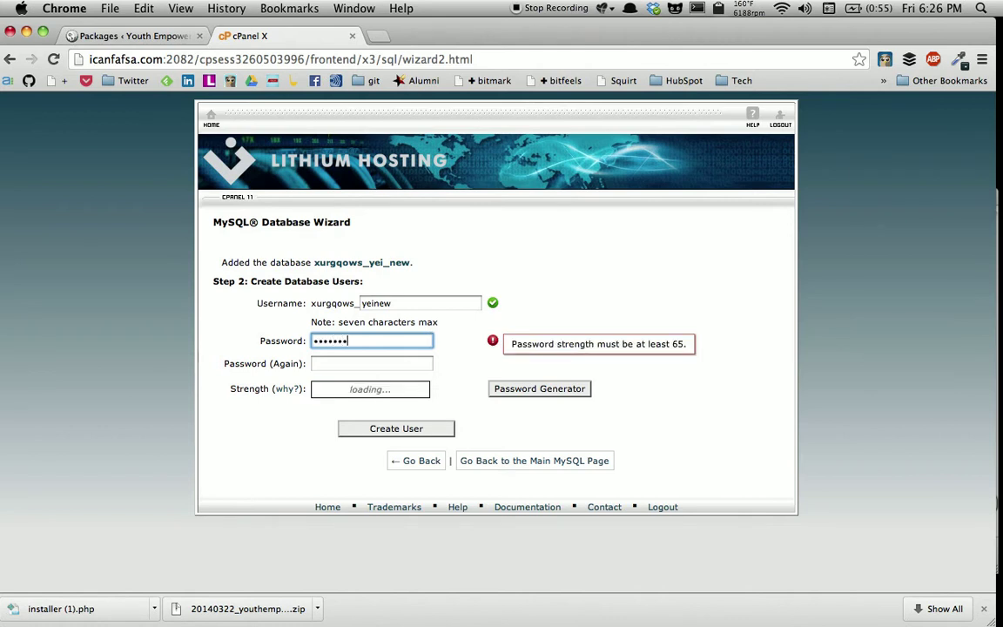
{"action": "key", "text": "BackSpace"}
{"action": "key", "text": "BackSpace"}
{"action": "key", "text": "BackSpace"}
{"action": "key", "text": "BackSpace"}
{"action": "key", "text": "BackSpace"}
{"action": "key", "text": "BackSpace"}
{"action": "key", "text": "BackSpace"}
{"action": "type", "text": "•••••"}
{"action": "key", "text": "Tab"}
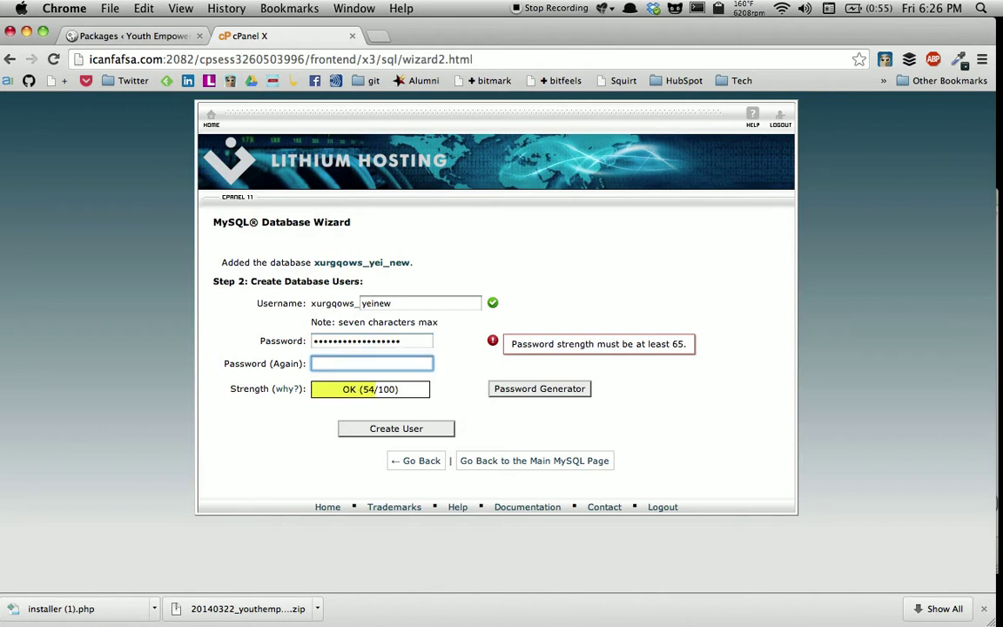
{"action": "type", "text": "•"}
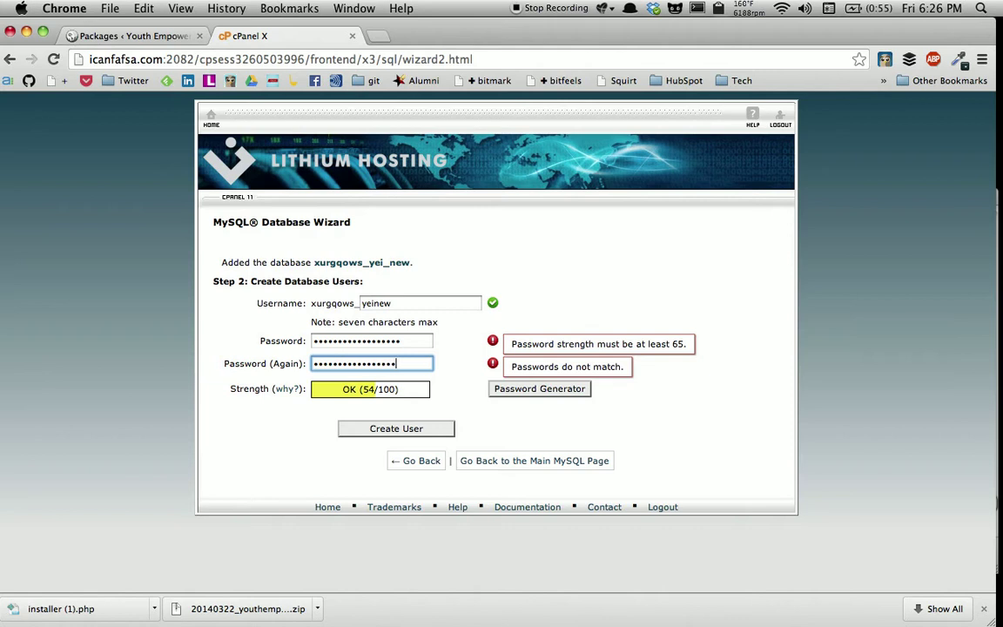
{"action": "type", "text": "•"}
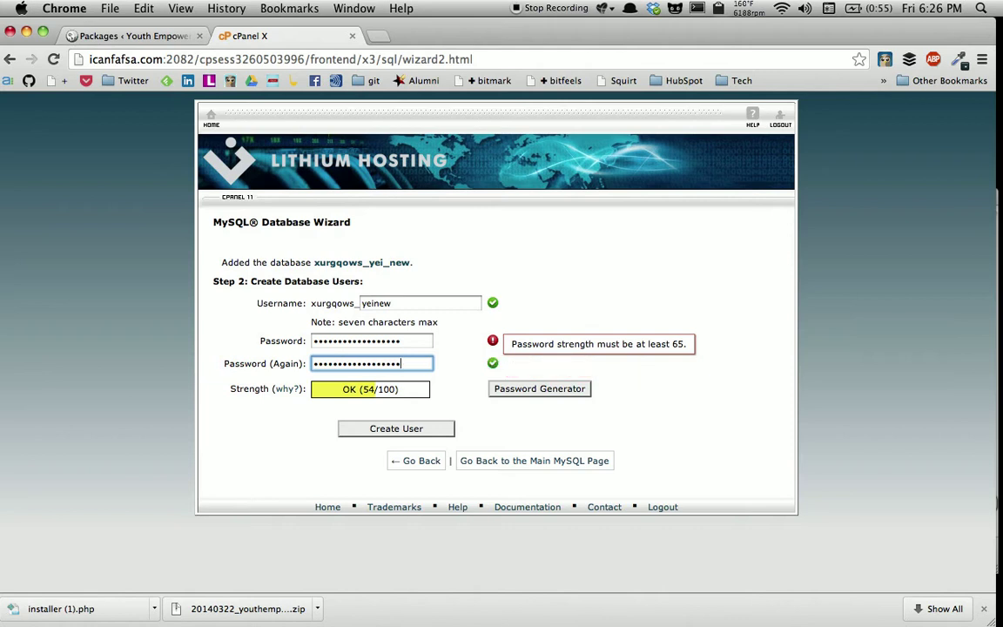
After the password strength error, lengthen both password entries and create the user.
{"action": "left_click", "coordinate": [427, 432]}
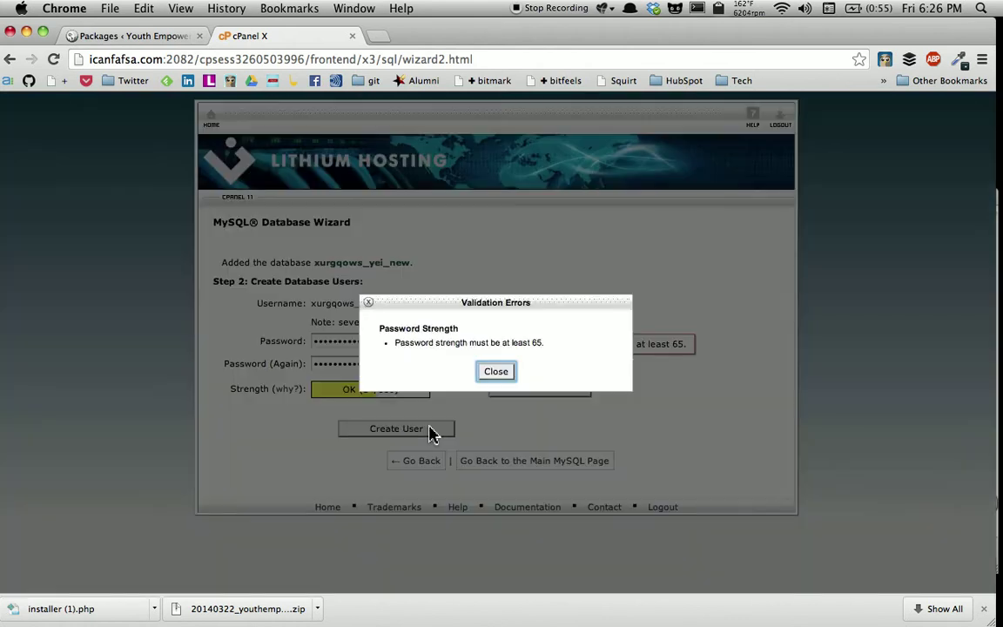
{"action": "left_click", "coordinate": [496, 371]}
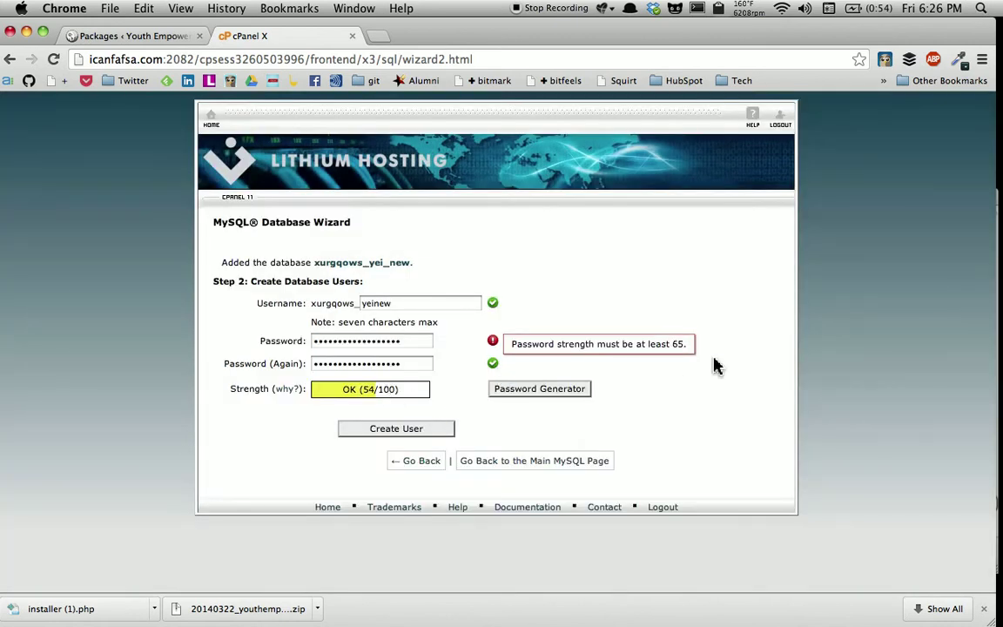
{"action": "left_click", "coordinate": [413, 346]}
{"action": "type", "text": "••"}
{"action": "left_click", "coordinate": [416, 365]}
{"action": "type", "text": "••"}
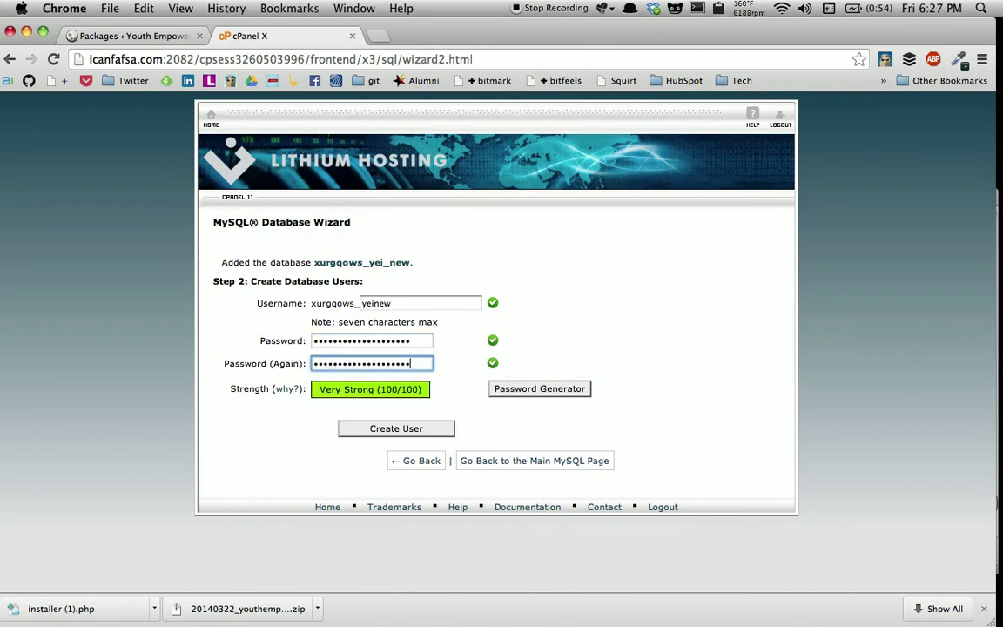
{"action": "left_click", "coordinate": [419, 428]}
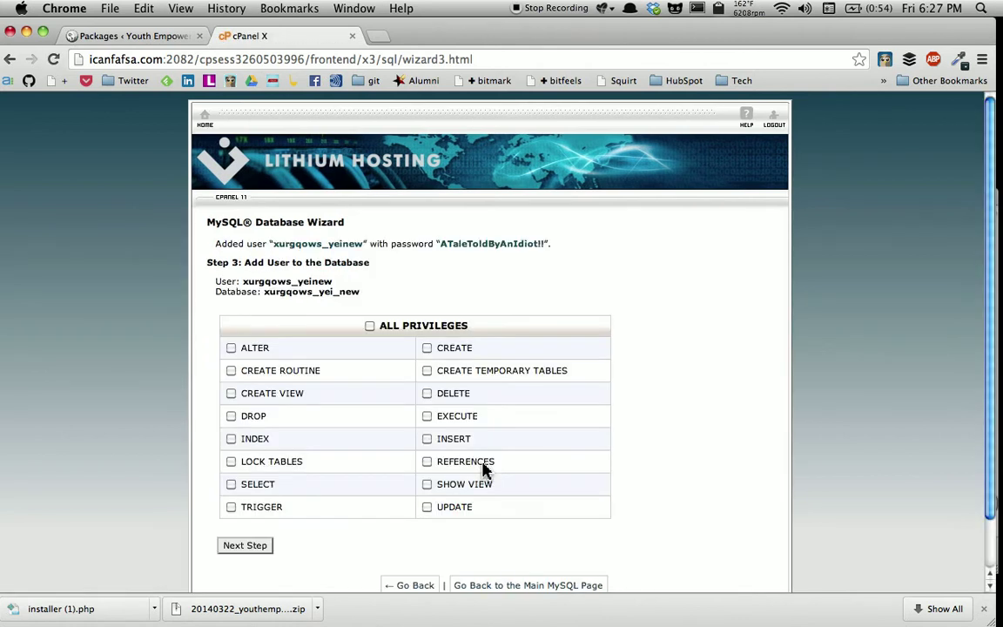
Grant yeinew ALL PRIVILEGES on the yei_new database and finish the wizard.
{"action": "left_click", "coordinate": [368, 327]}
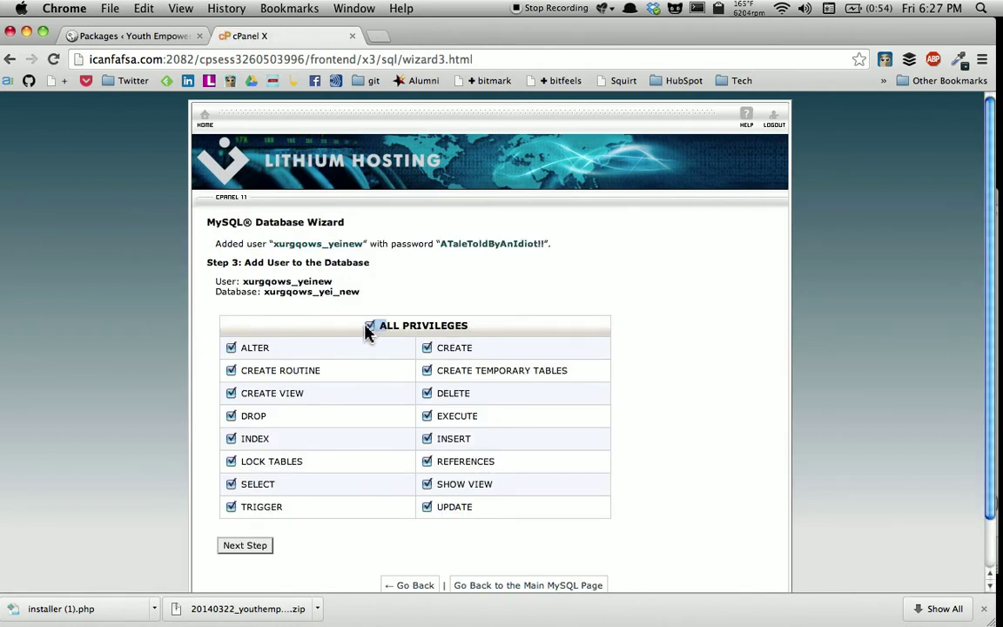
{"action": "left_click", "coordinate": [244, 549]}
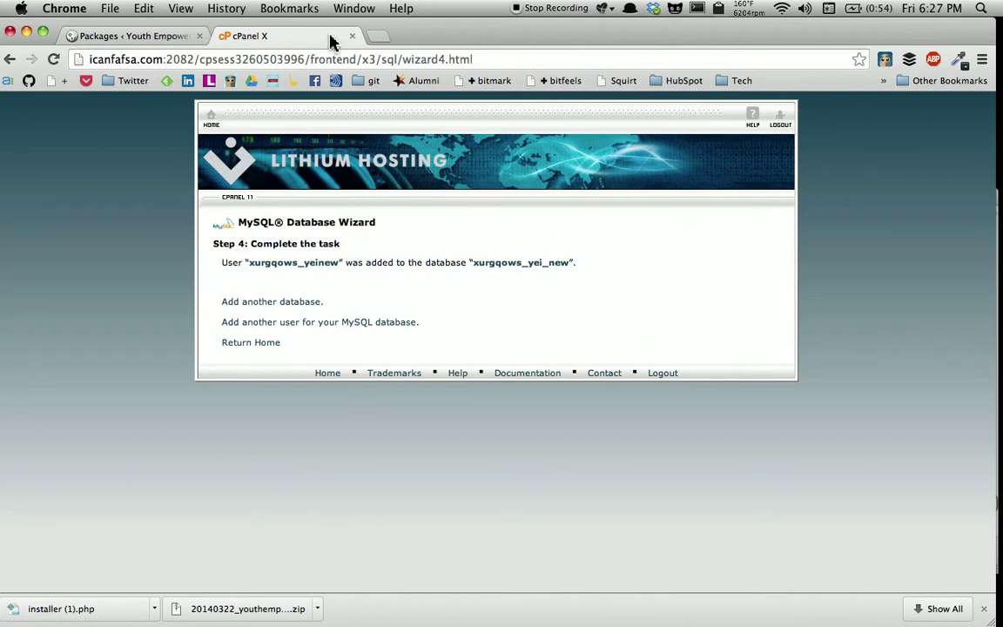
{"action": "key", "text": "super+Tab"}
{"action": "key", "text": "super+Tab"}
{"action": "left_click", "coordinate": [208, 329]}
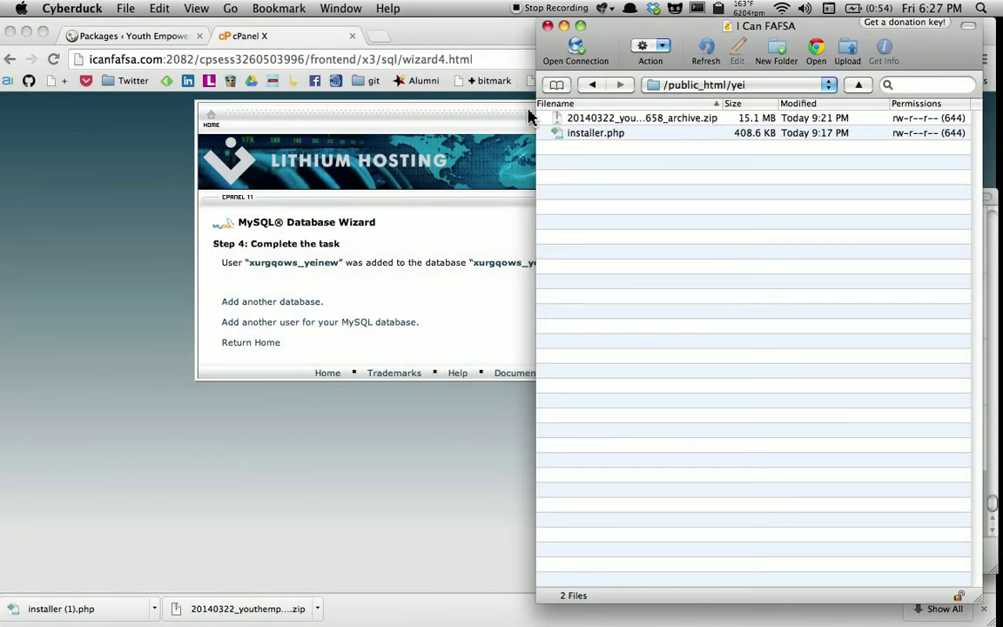
{"action": "left_click", "coordinate": [431, 33]}
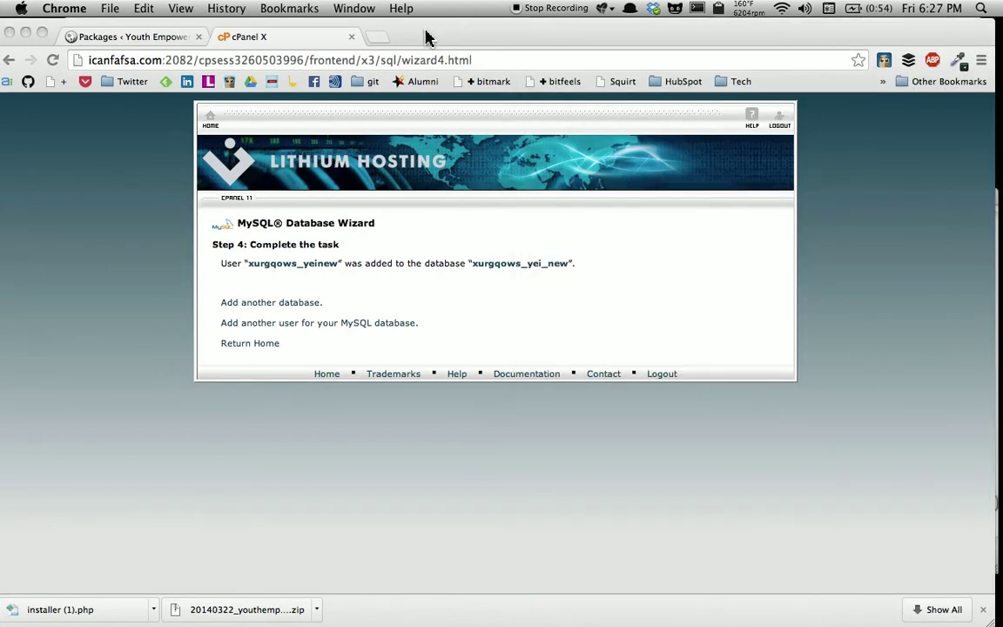
Load the Duplicator installer at icanfafsa.com/yei/installer.php in a new tab.
{"action": "left_click", "coordinate": [377, 37]}
{"action": "type", "text": "icanfafsa.com"}
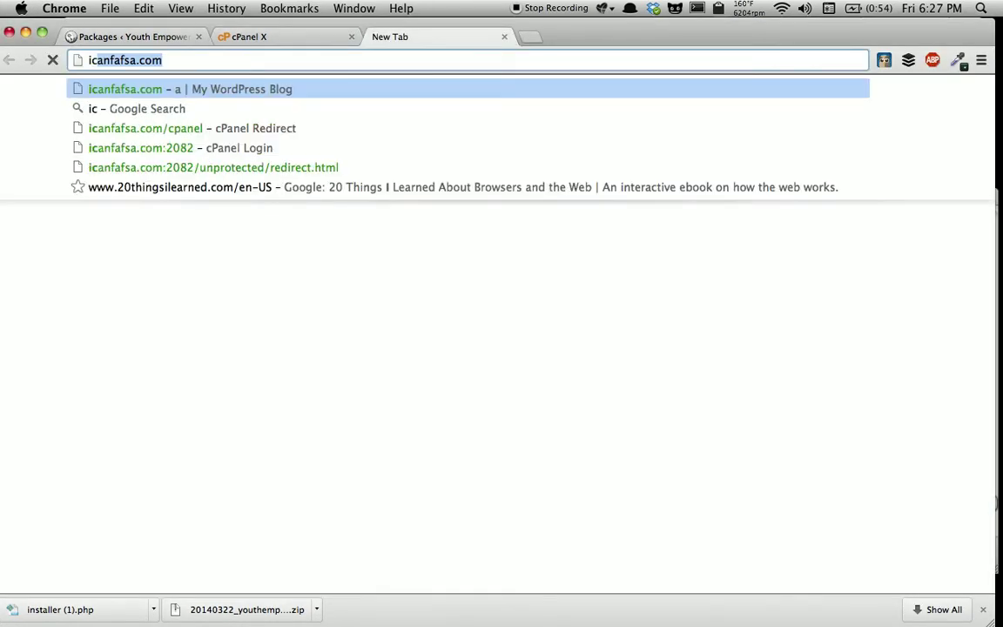
{"action": "type", "text": "/yei"}
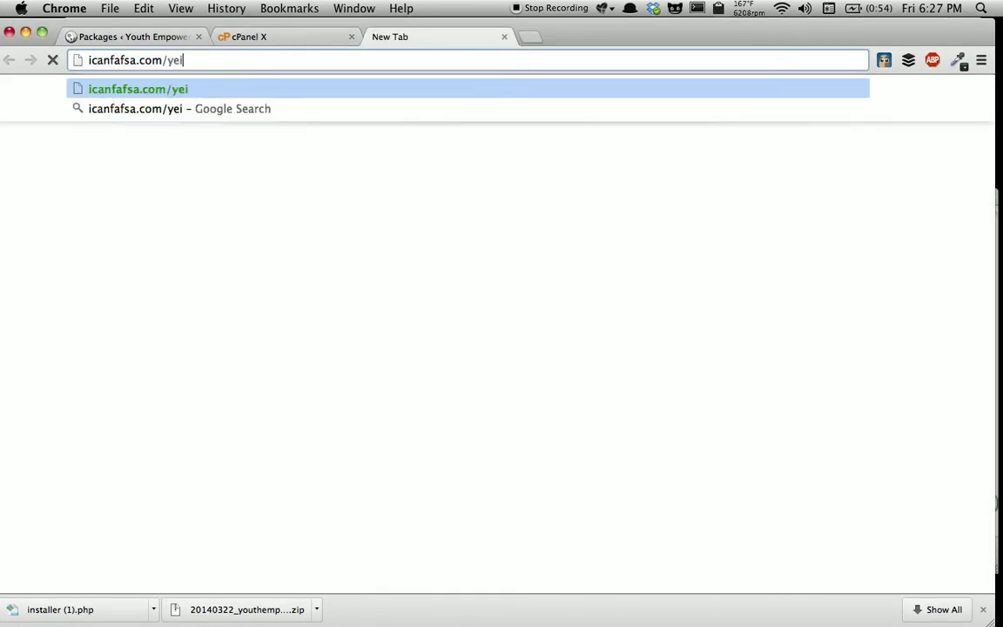
{"action": "type", "text": "/inst"}
{"action": "key", "text": "BackSpace"}
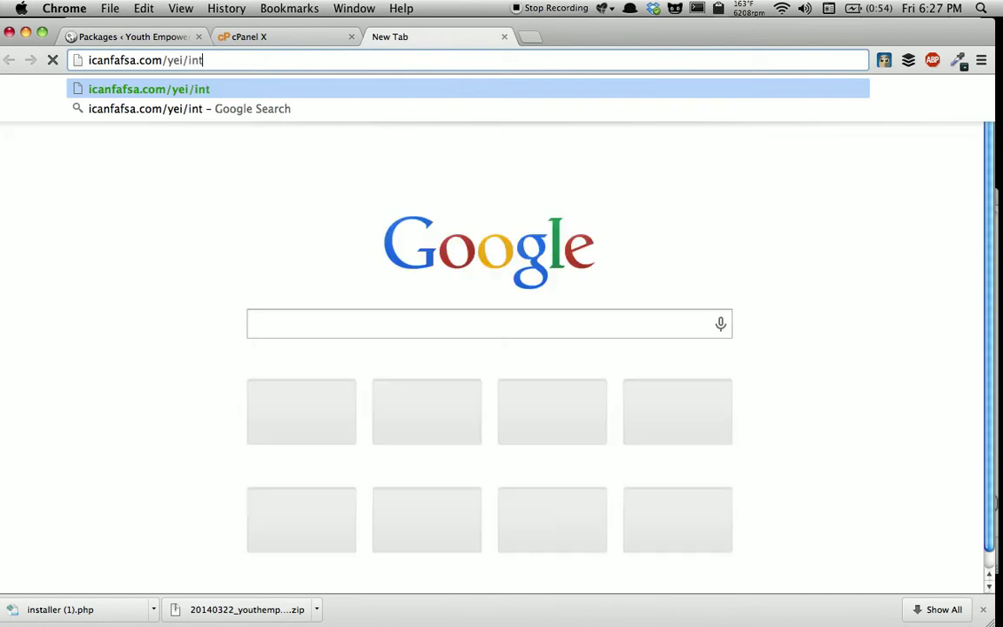
{"action": "type", "text": "staller.op"}
{"action": "key", "text": "BackSpace"}
{"action": "key", "text": "BackSpace"}
{"action": "type", "text": "php"}
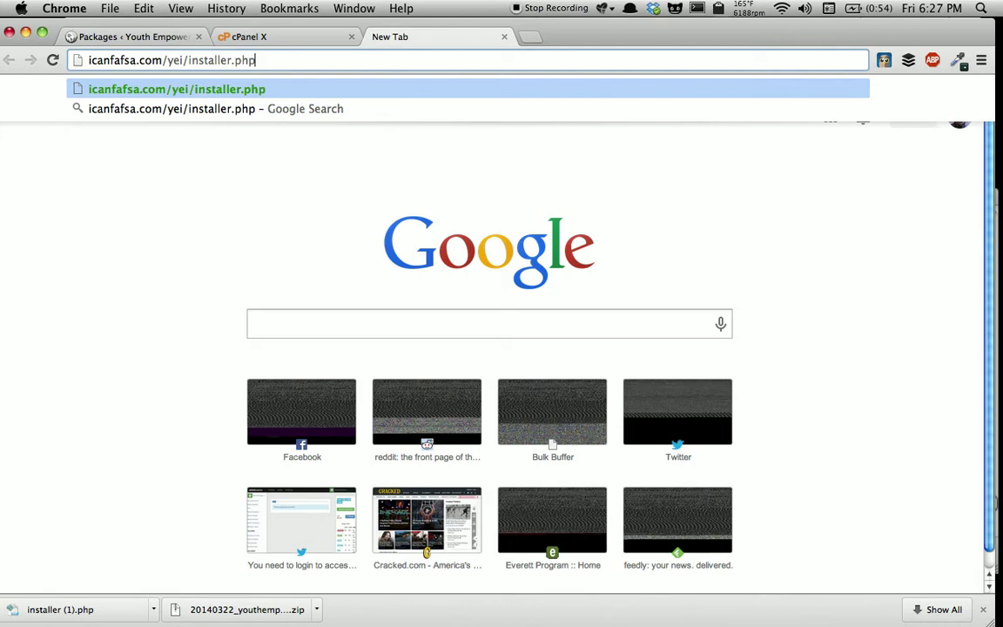
{"action": "key", "text": "Return"}
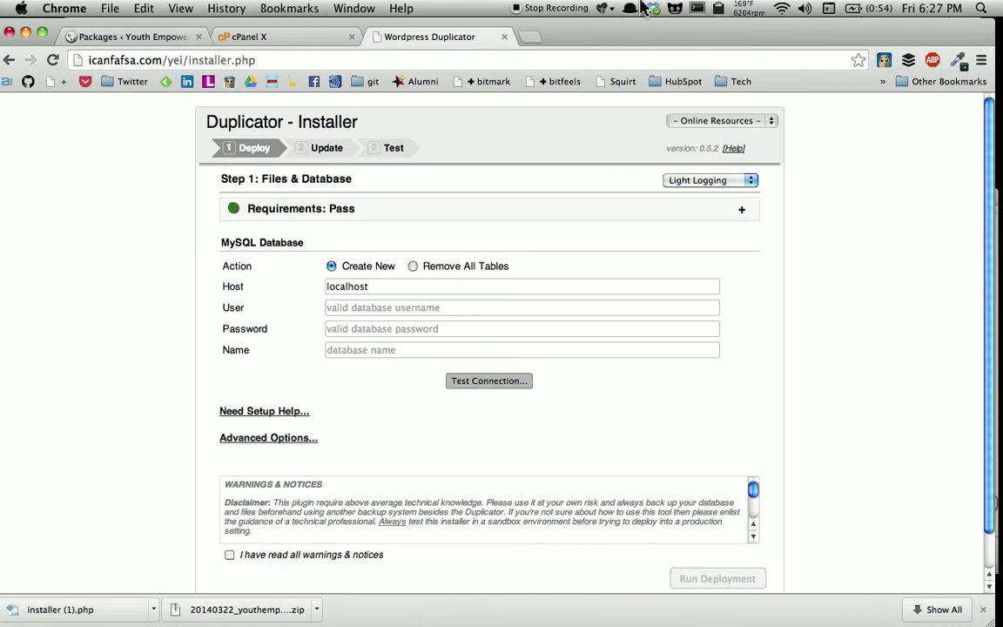
Fill in the database user, password and yei_test database name, then acknowledge warnings and notices.
{"action": "left_click", "coordinate": [392, 311]}
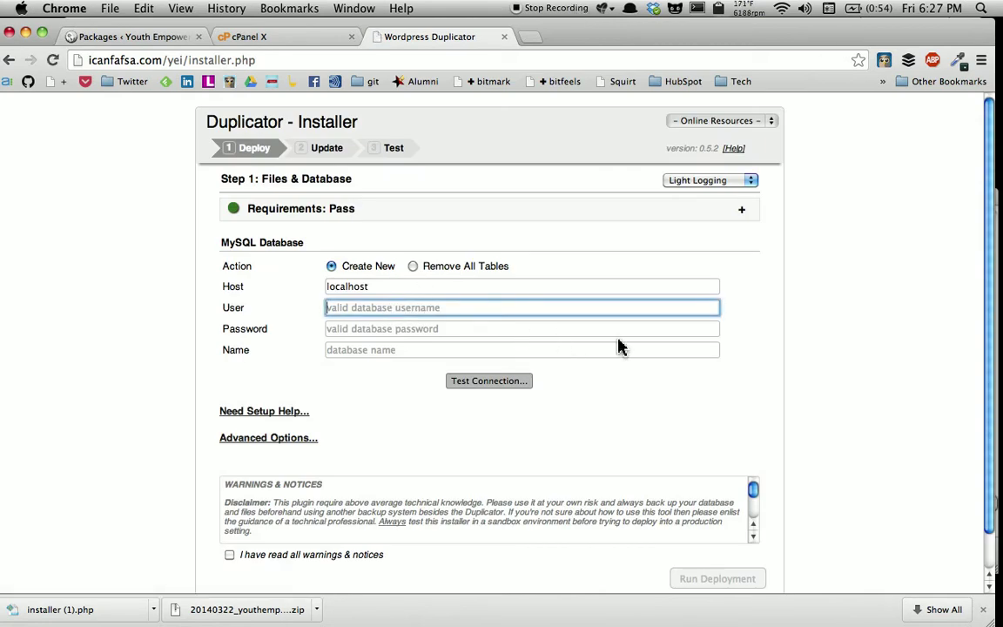
{"action": "left_click", "coordinate": [575, 349]}
{"action": "left_click", "coordinate": [568, 308]}
{"action": "left_click", "coordinate": [569, 329]}
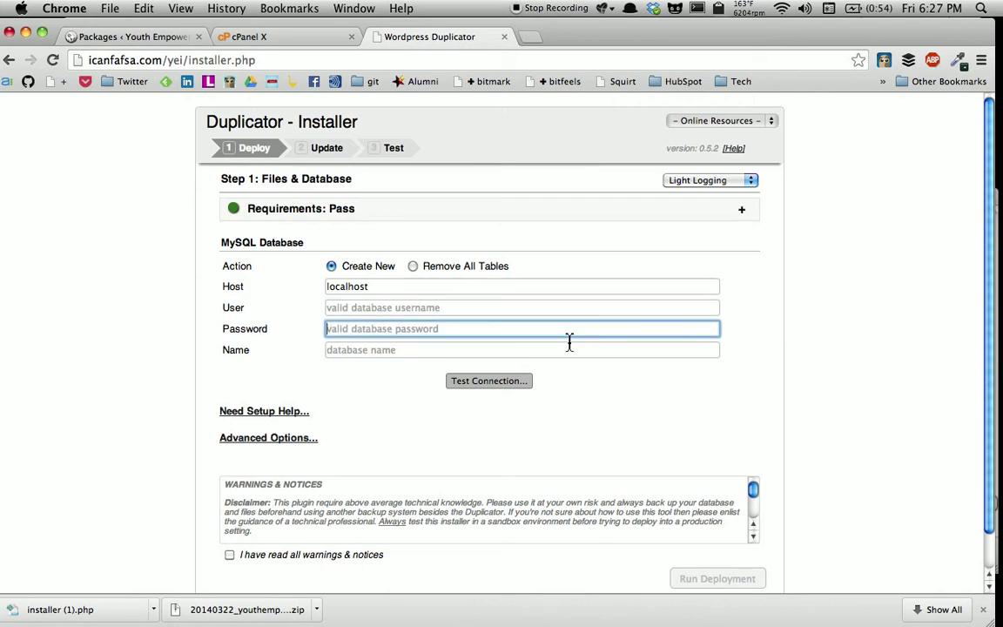
{"action": "left_click", "coordinate": [568, 350]}
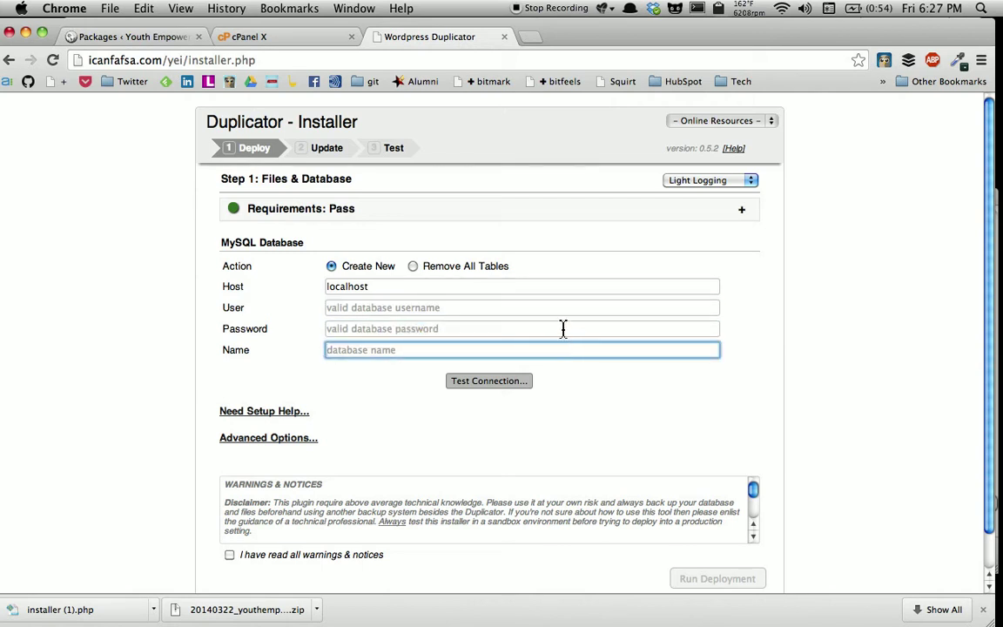
{"action": "left_click", "coordinate": [561, 310]}
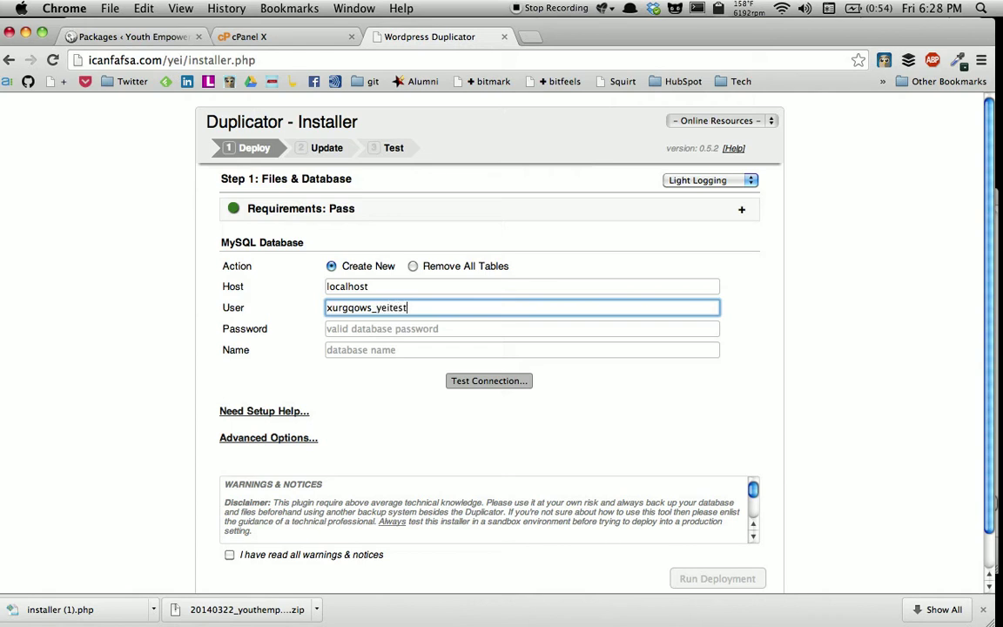
{"action": "key", "text": "Tab"}
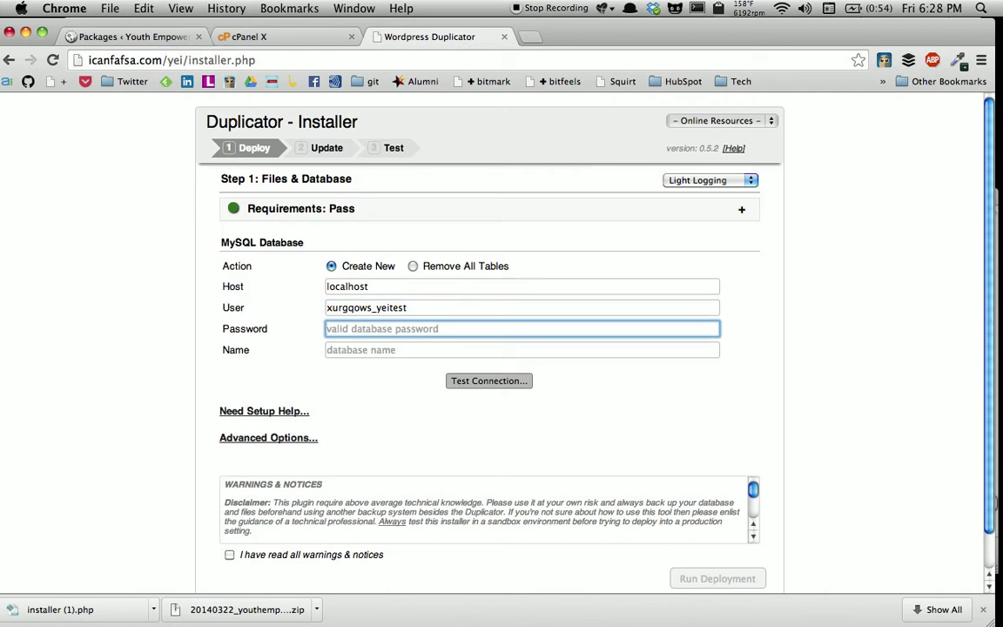
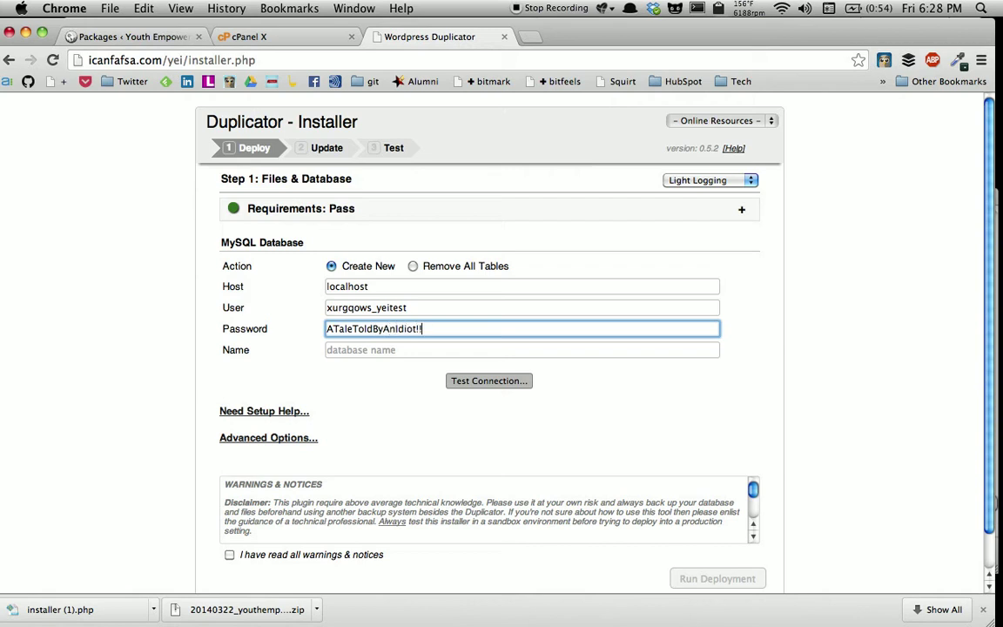
{"action": "key", "text": "Tab"}
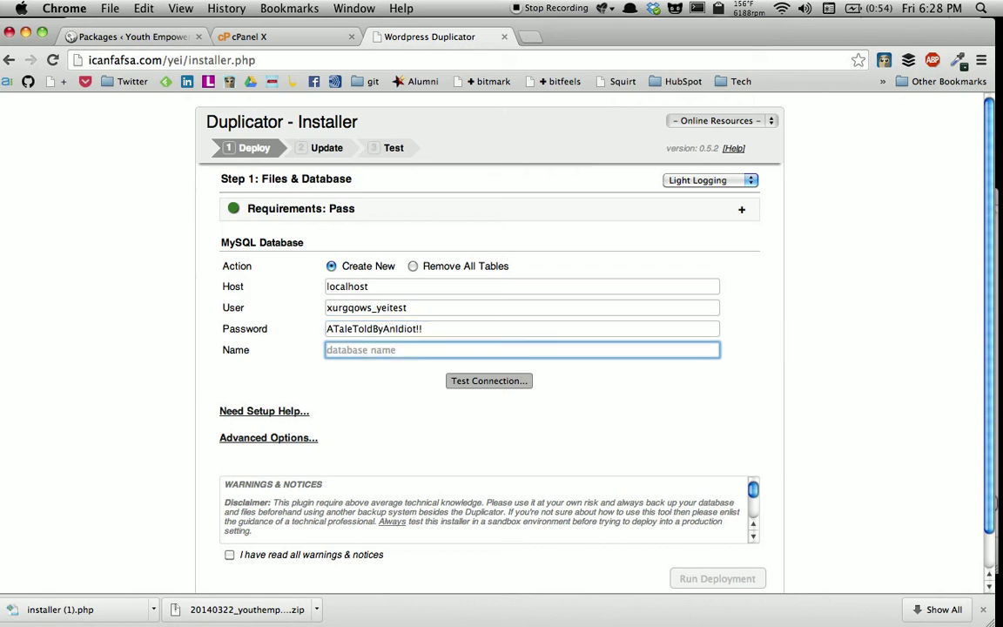
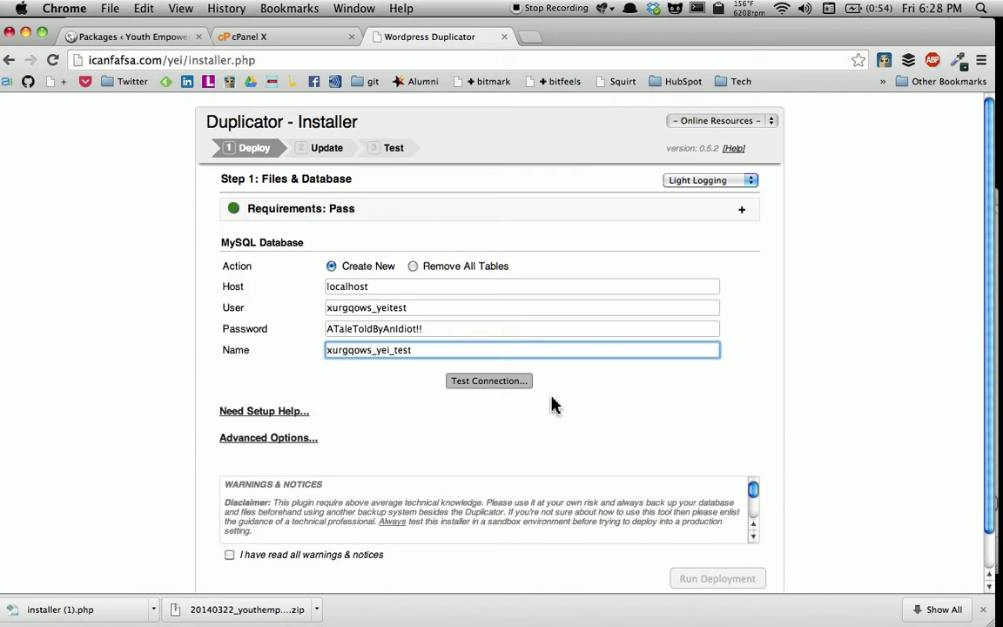
{"action": "left_click", "coordinate": [323, 557]}
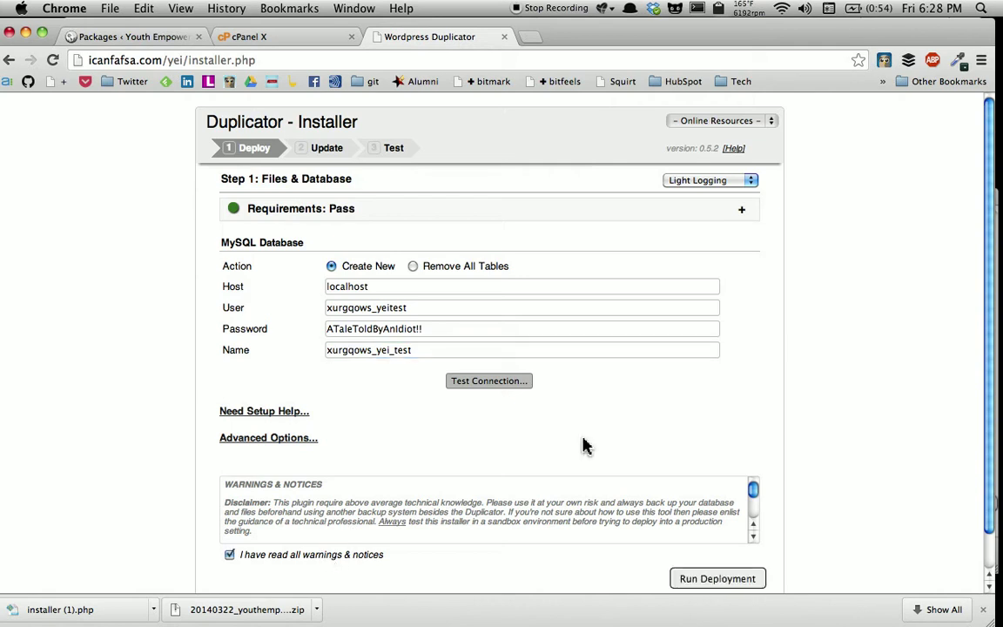
{"action": "scroll", "coordinate": [585, 446], "scroll_direction": "down", "scroll_amount": 1}
Change the database host to icanfafsa.com; the connection test still fails.
{"action": "left_click", "coordinate": [492, 380]}
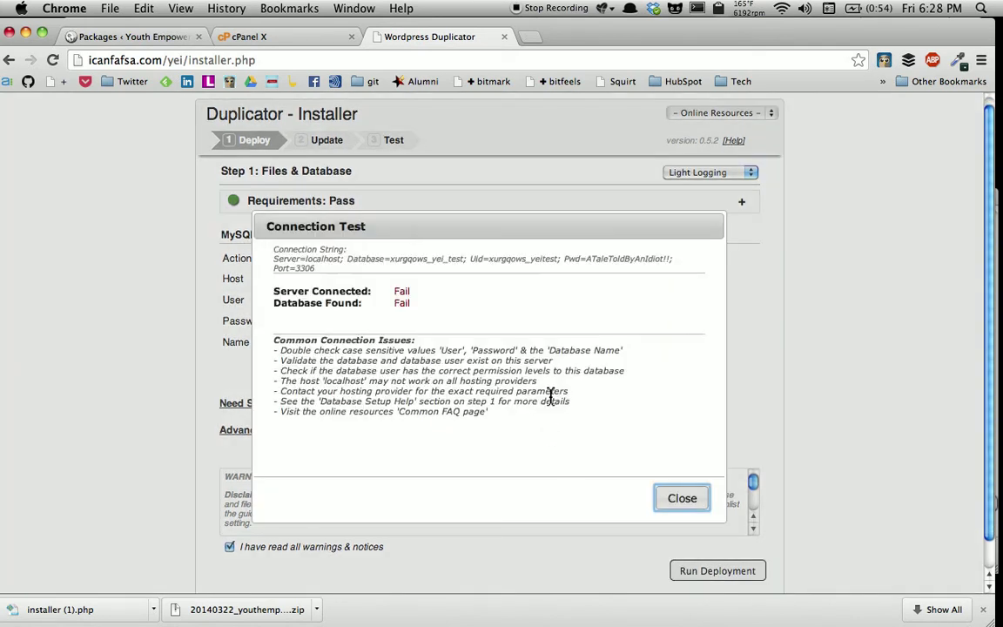
{"action": "left_click", "coordinate": [670, 492]}
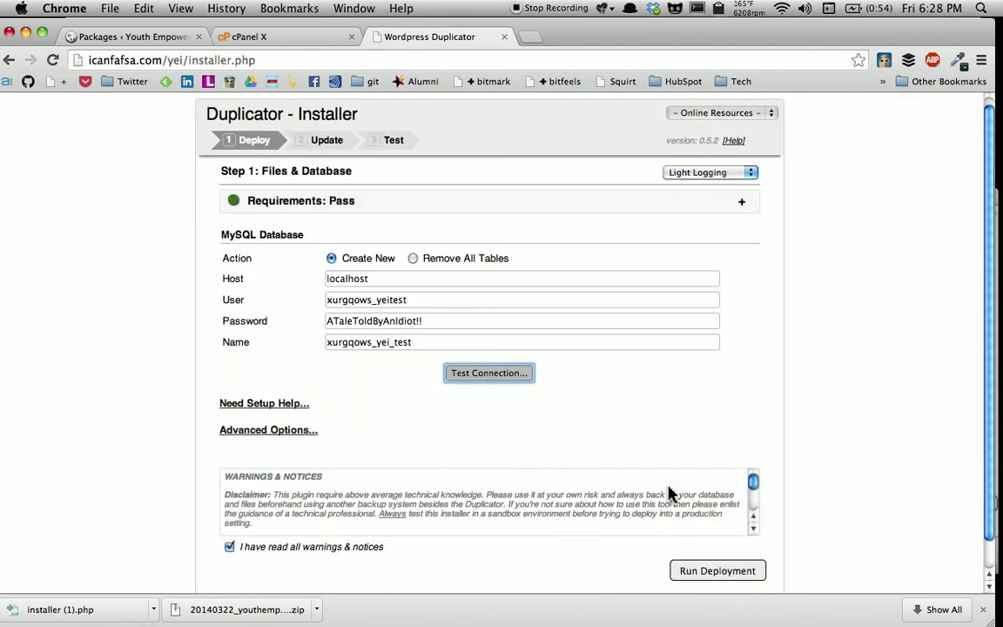
{"action": "double_click", "coordinate": [396, 279]}
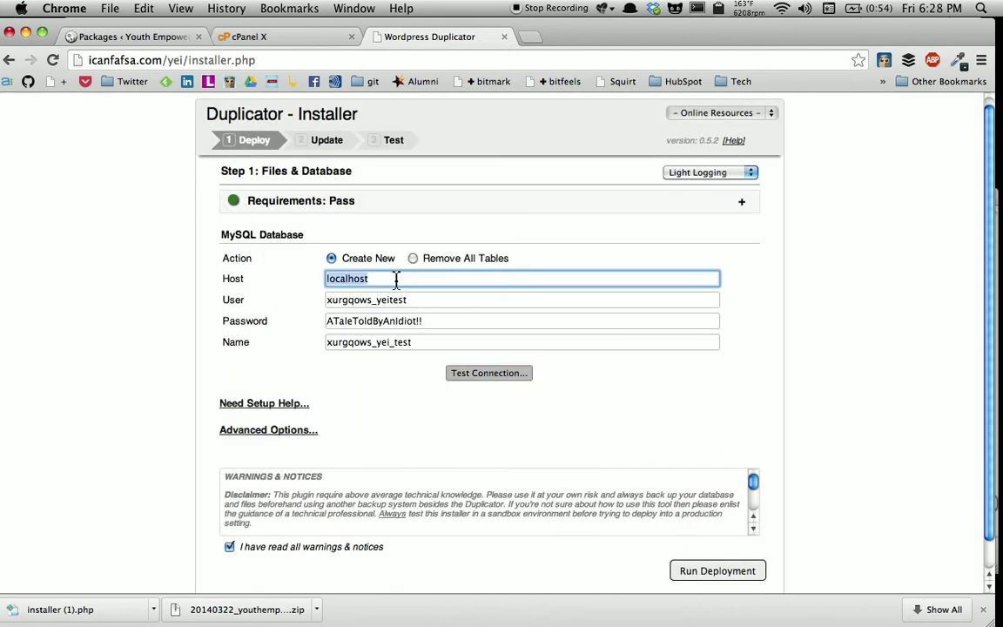
{"action": "type", "text": "icanfafsa.com"}
{"action": "left_click", "coordinate": [470, 375]}
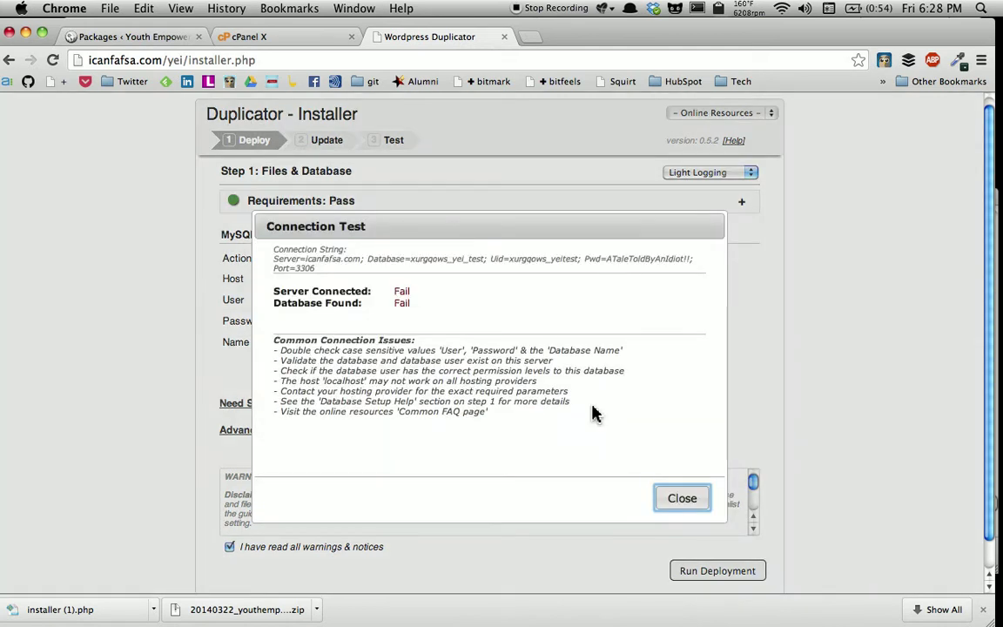
{"action": "left_click", "coordinate": [683, 496]}
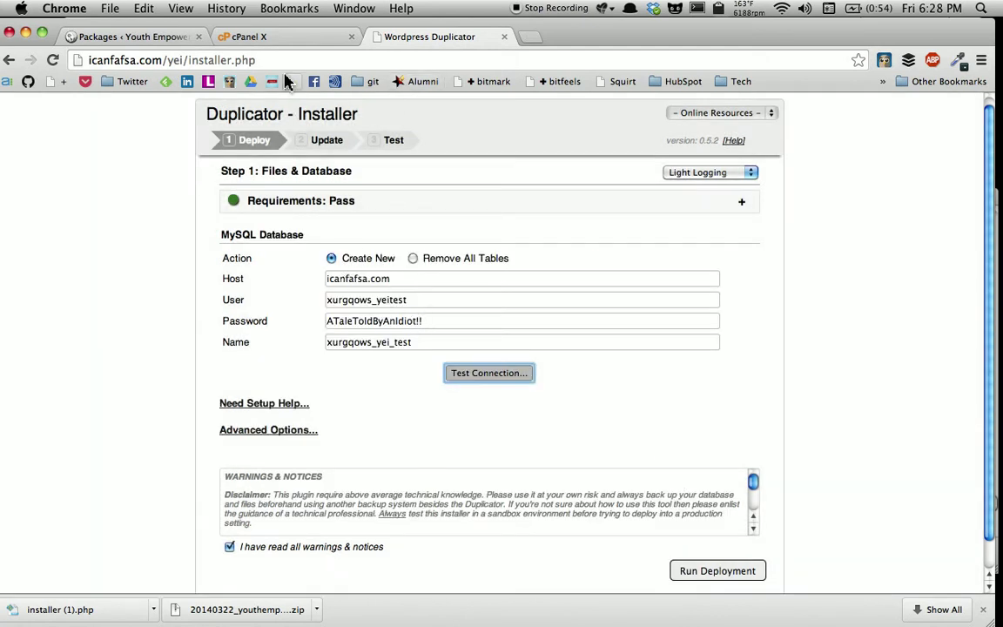
Set user yeinew and database yei_new from cPanel so the connection test succeeds.
{"action": "left_click", "coordinate": [253, 36]}
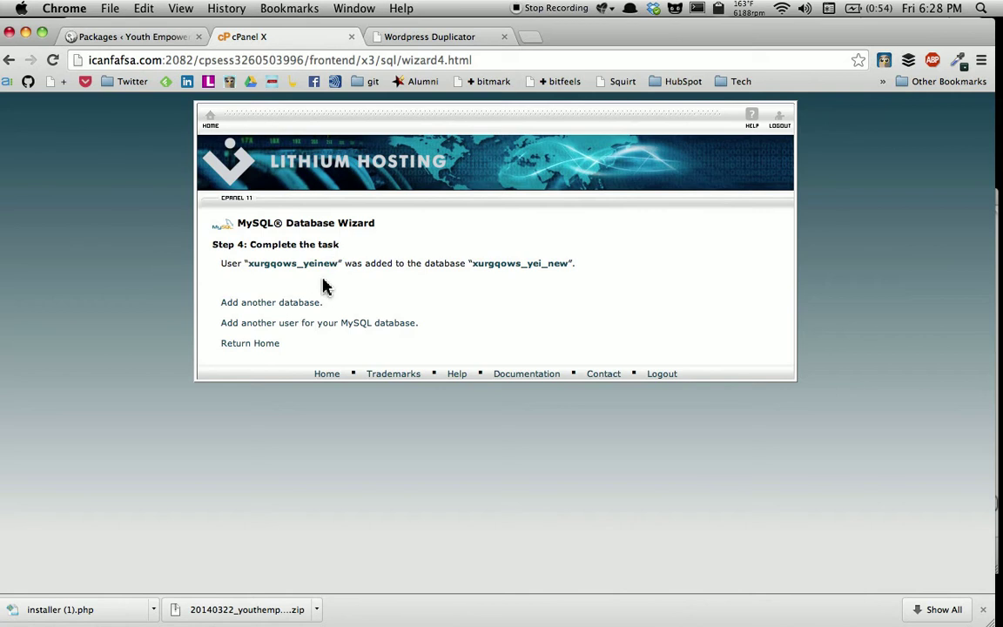
{"action": "left_click", "coordinate": [432, 41]}
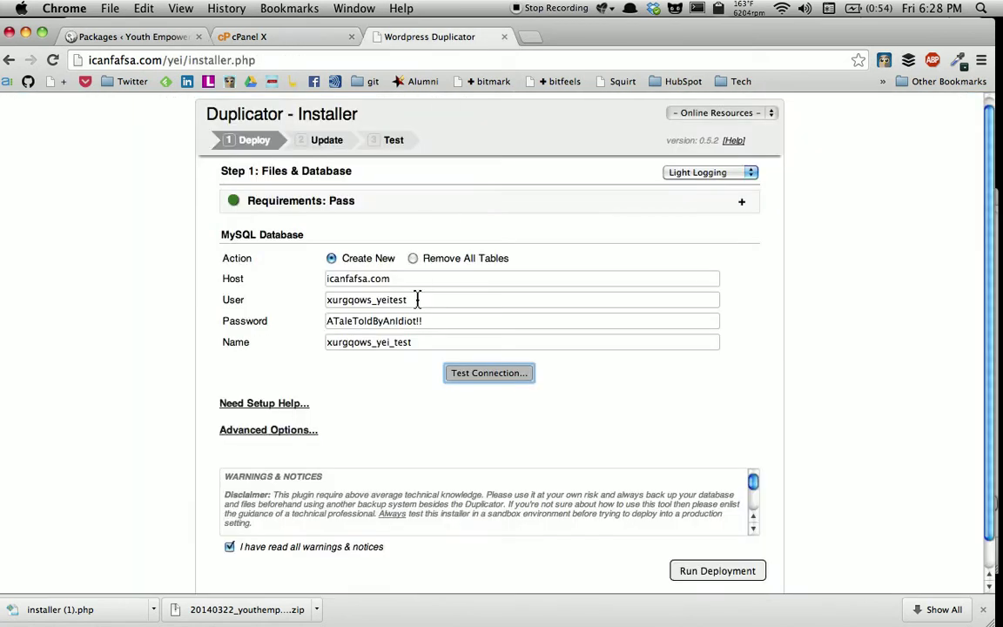
{"action": "left_click", "coordinate": [444, 300]}
{"action": "key", "text": "BackSpace"}
{"action": "key", "text": "BackSpace"}
{"action": "key", "text": "BackSpace"}
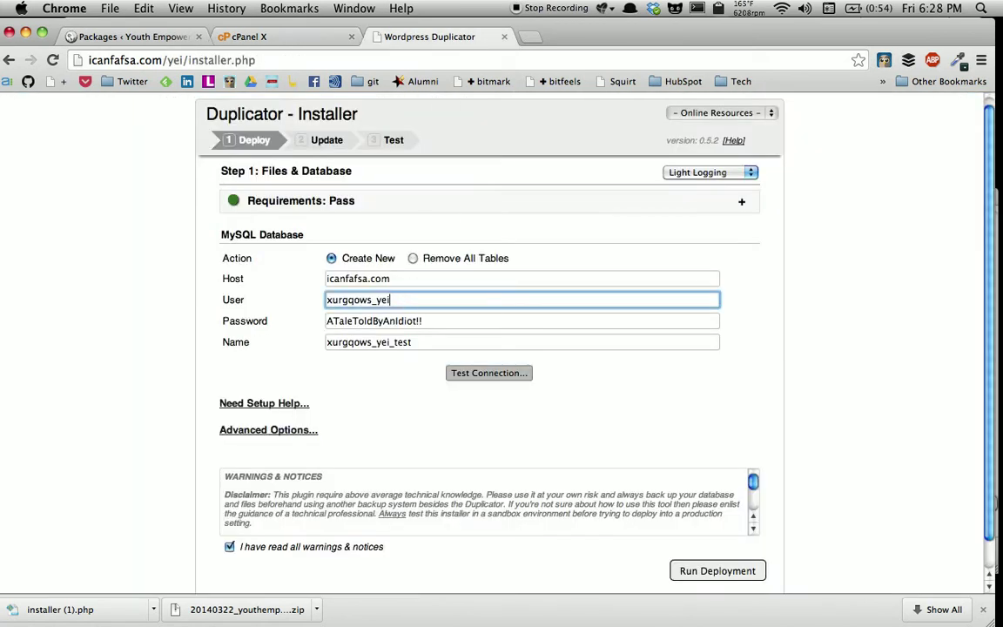
{"action": "left_click", "coordinate": [429, 342]}
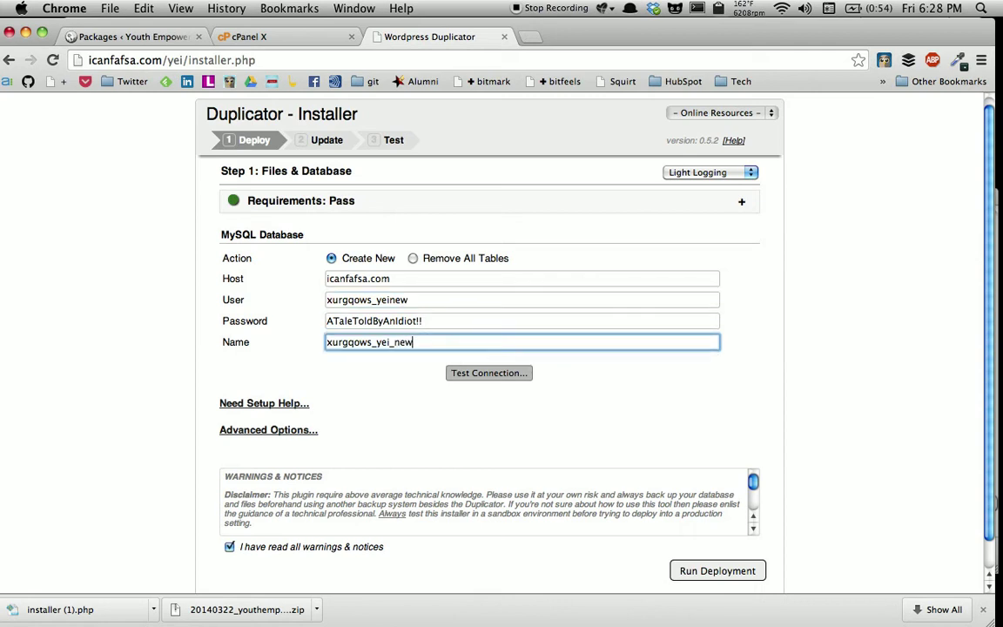
{"action": "left_click_drag", "start_coordinate": [447, 321], "coordinate": [300, 324]}
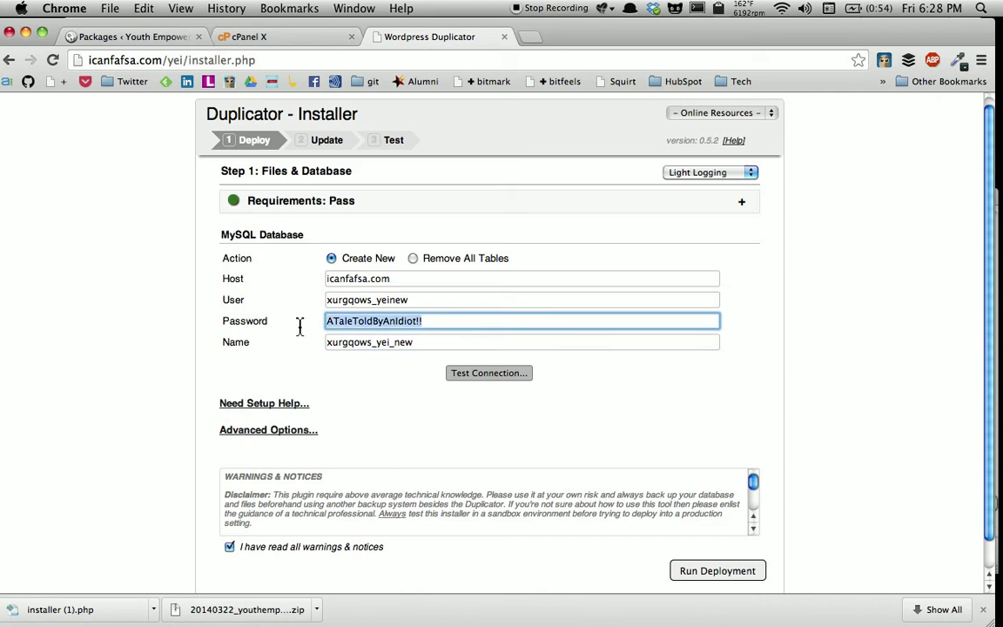
{"action": "left_click", "coordinate": [476, 373]}
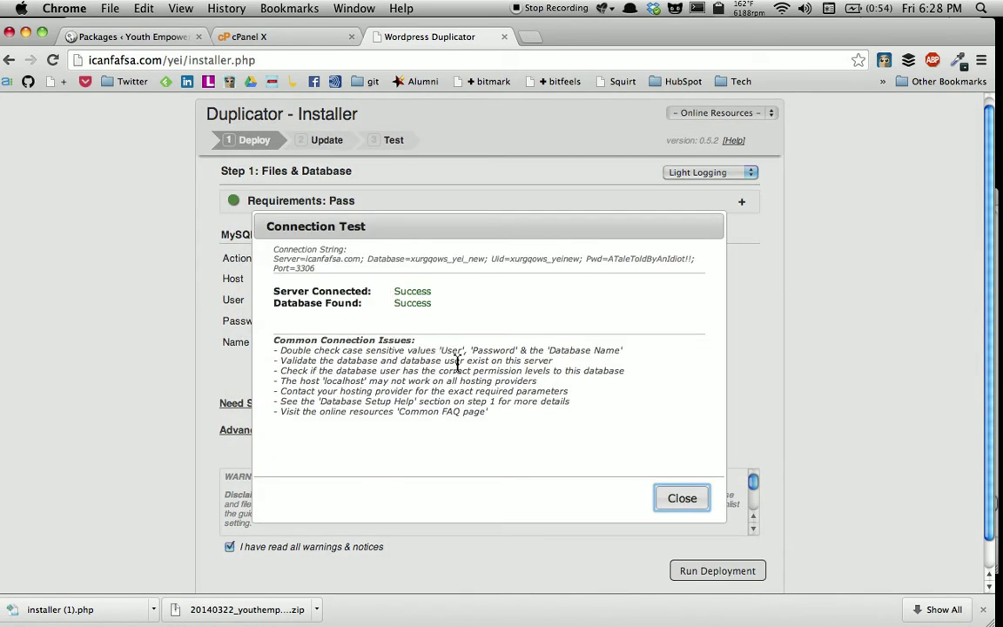
{"action": "left_click", "coordinate": [679, 498]}
{"action": "left_click", "coordinate": [532, 445]}
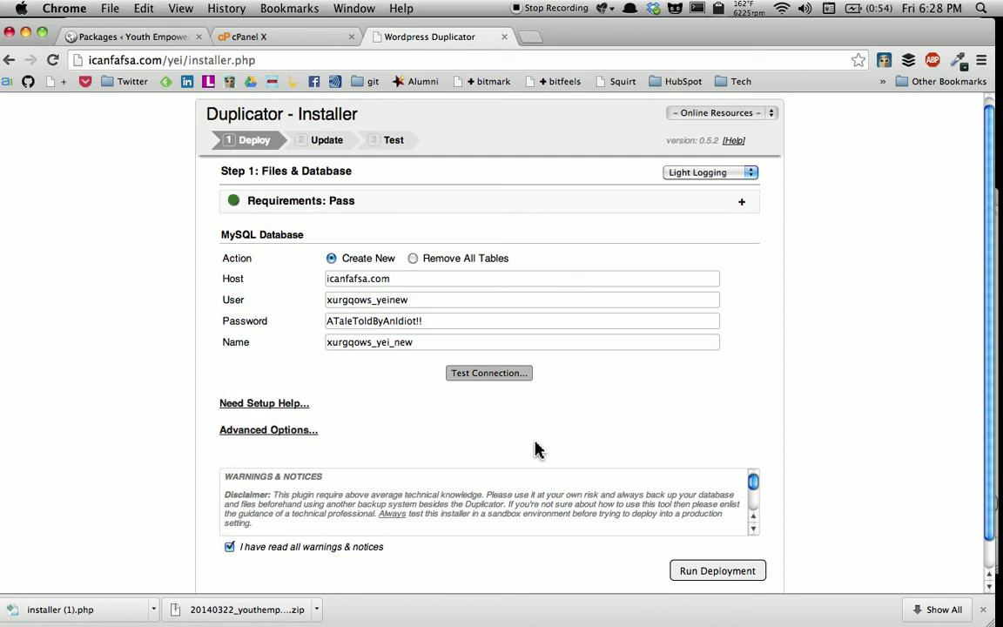
{"action": "scroll", "coordinate": [501, 375], "scroll_direction": "down", "scroll_amount": 1}
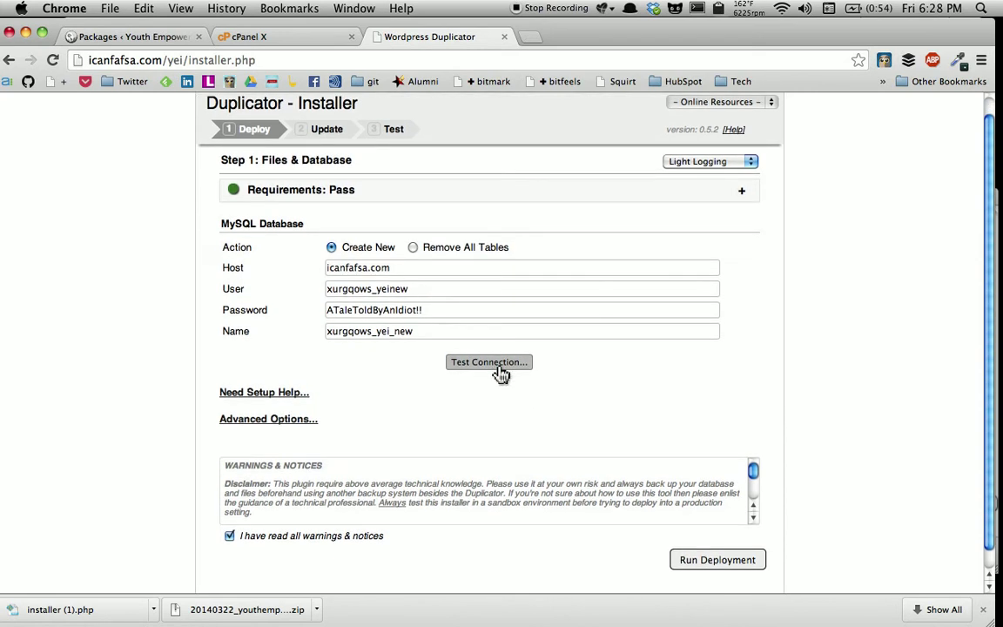
{"action": "left_click", "coordinate": [725, 560]}
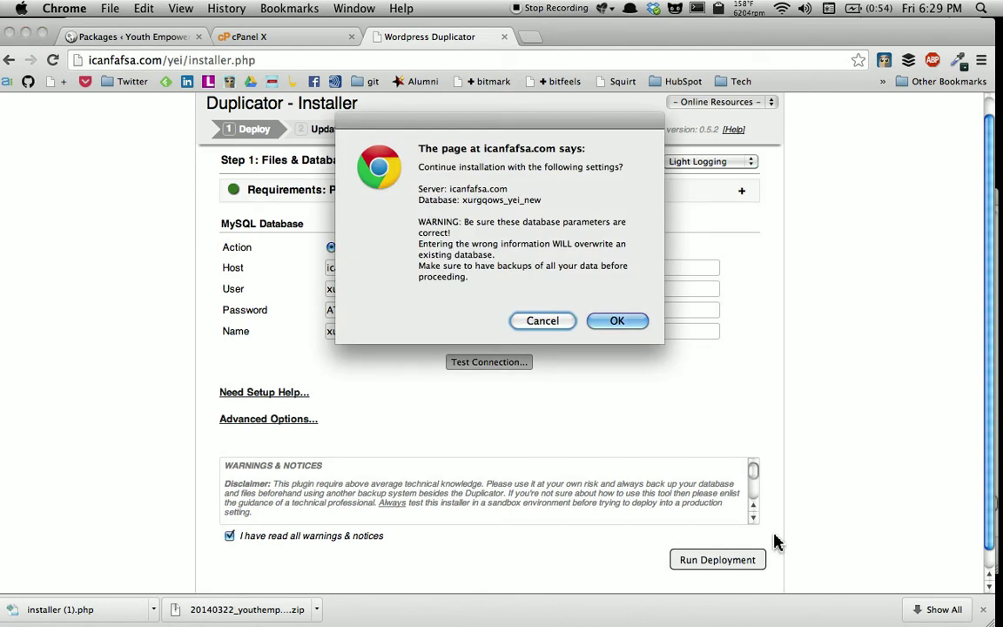
{"action": "left_click", "coordinate": [614, 321]}
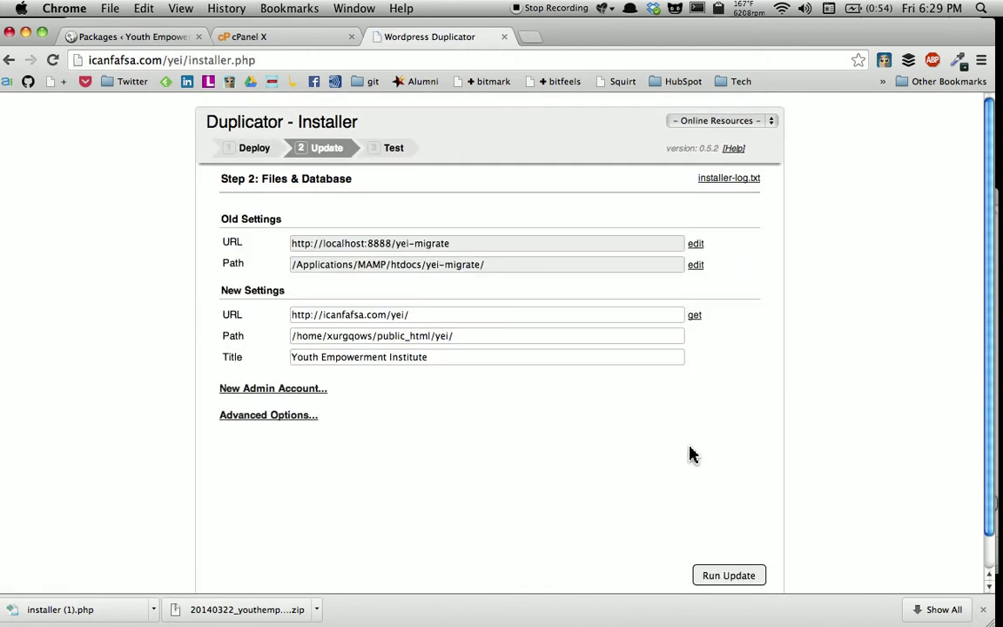
{"action": "scroll", "coordinate": [614, 522], "scroll_direction": "down", "scroll_amount": 1}
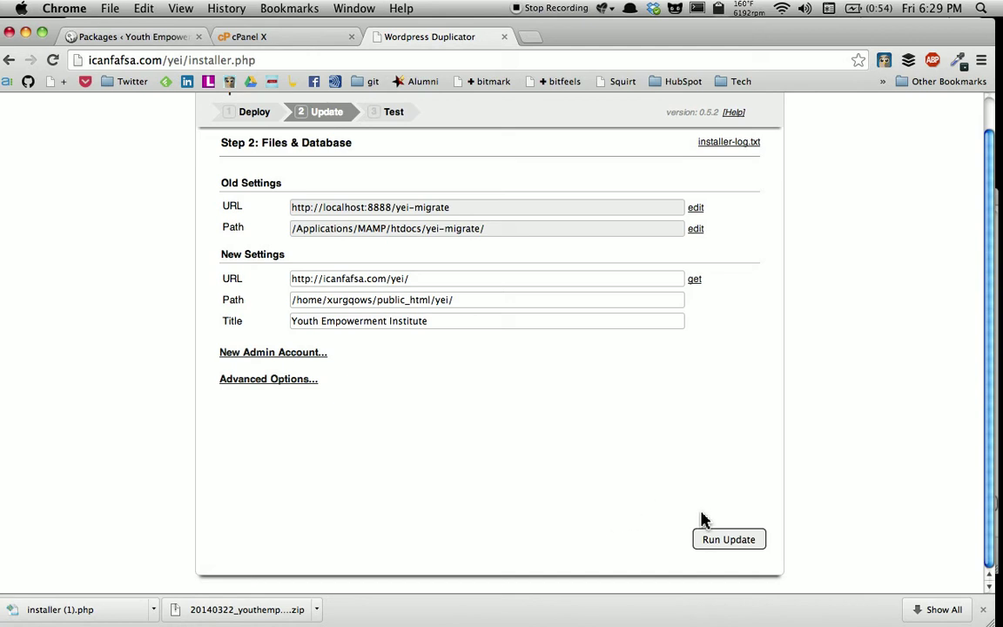
{"action": "left_click", "coordinate": [716, 541]}
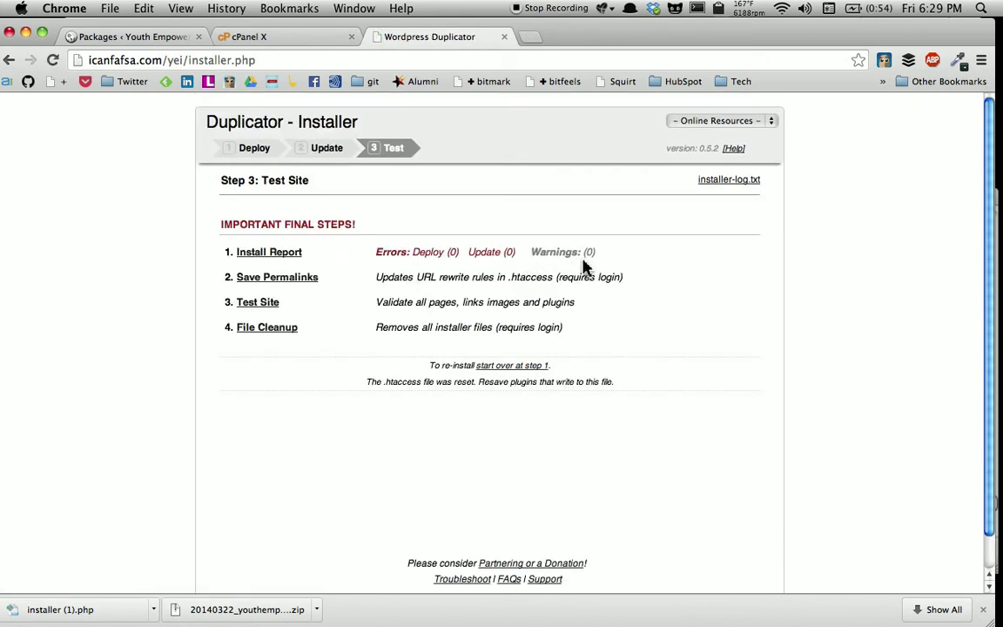
Use Save Permalinks on Step 3 to sign in to the migrated site's WordPress admin.
{"action": "left_click", "coordinate": [305, 280]}
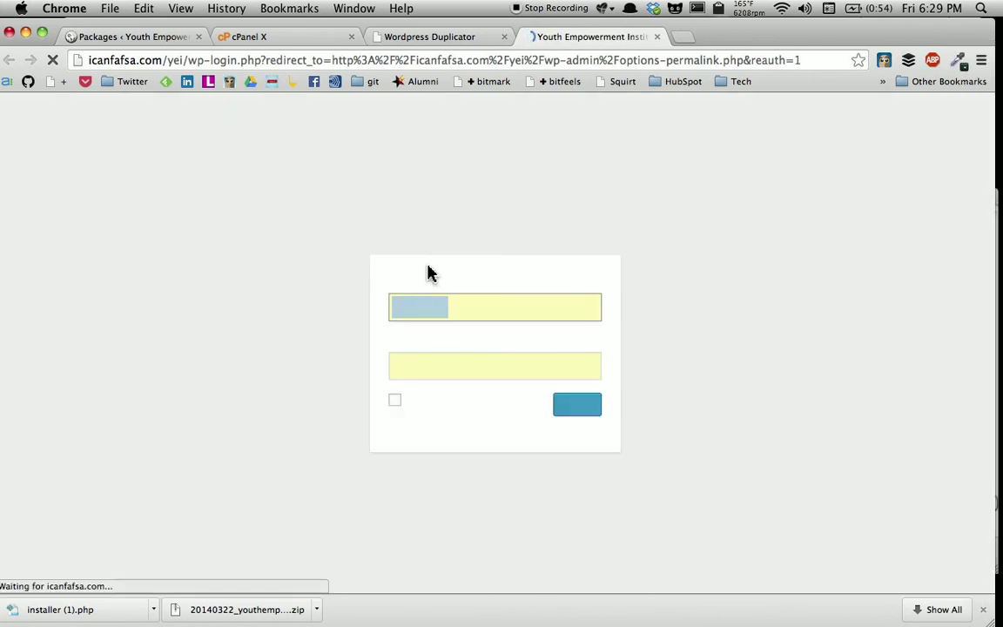
{"action": "left_click", "coordinate": [572, 416]}
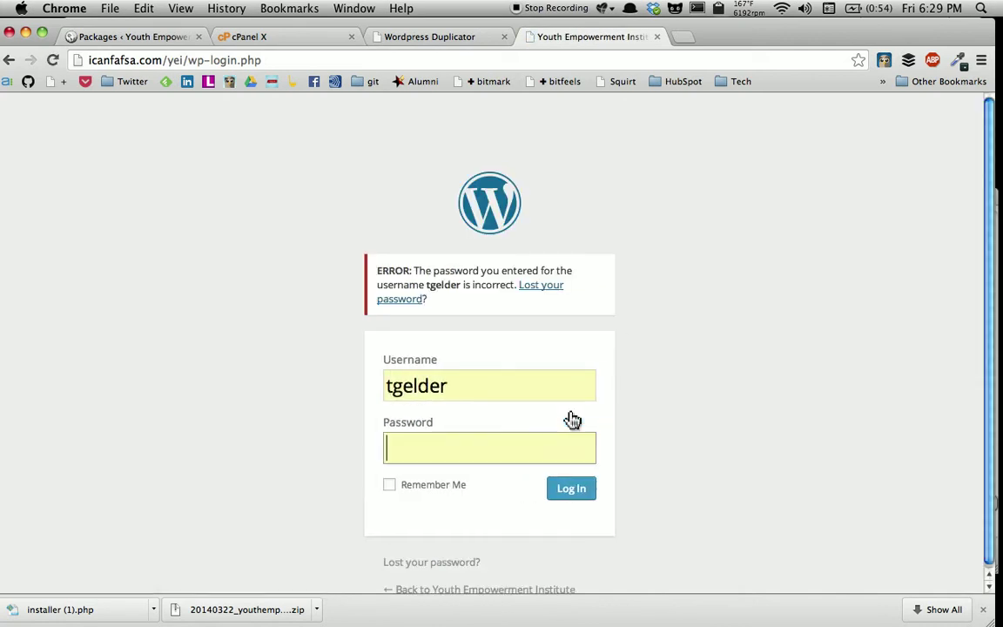
{"action": "type", "text": "p"}
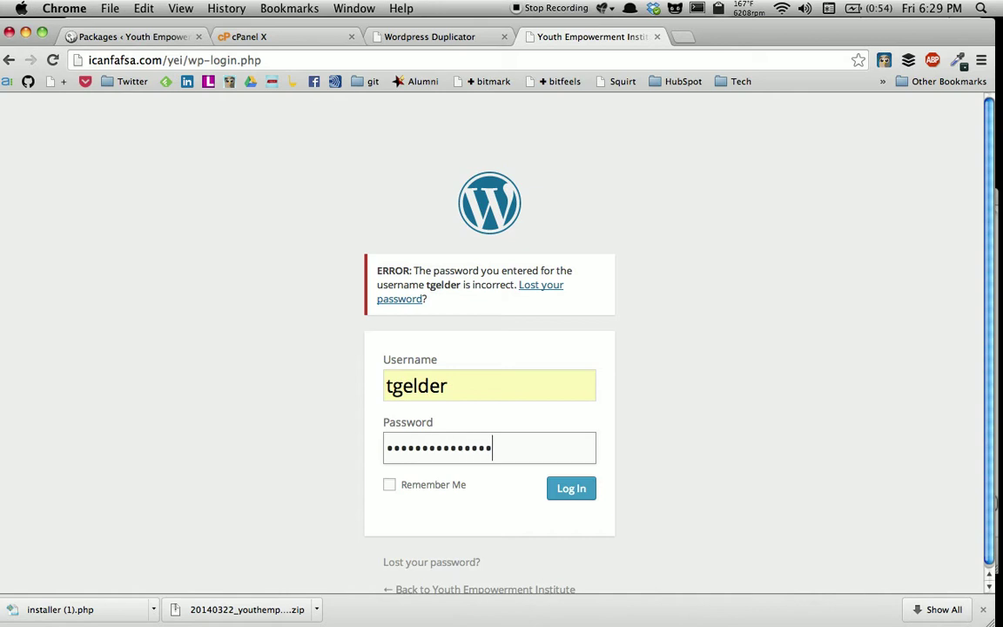
{"action": "key", "text": "Return"}
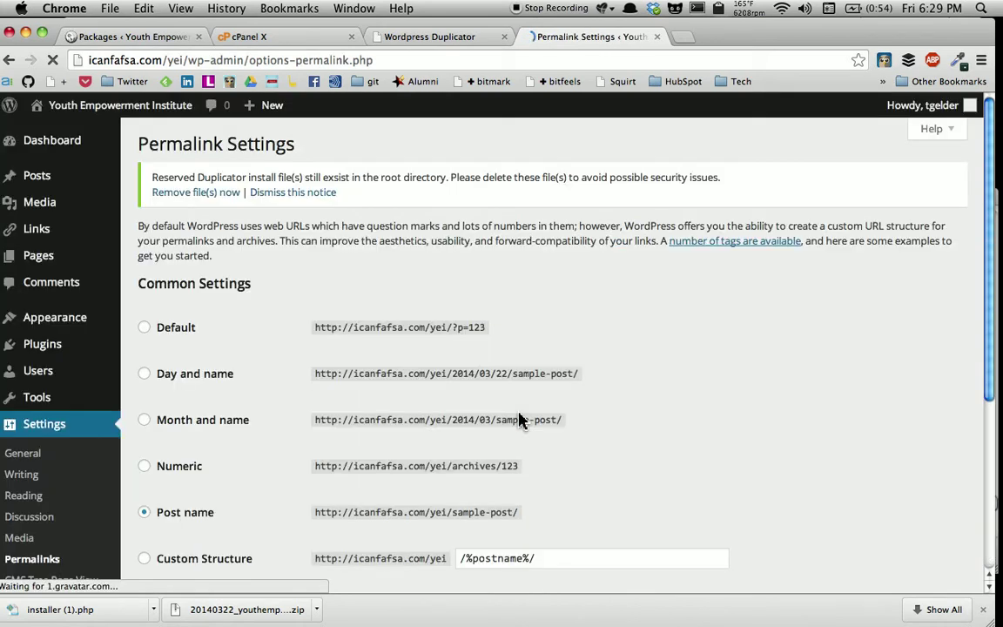
Resave the Post name permalink structure, then return to Duplicator's Step 3 Test Site page.
{"action": "scroll", "coordinate": [295, 426], "scroll_direction": "down", "scroll_amount": 3}
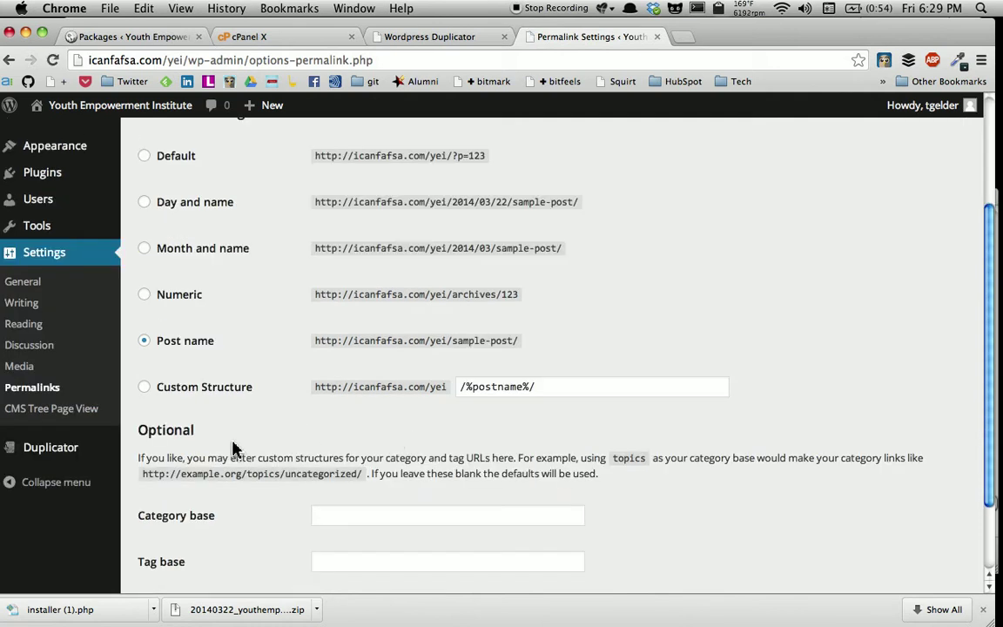
{"action": "scroll", "coordinate": [233, 448], "scroll_direction": "down", "scroll_amount": 2}
{"action": "scroll", "coordinate": [227, 440], "scroll_direction": "up", "scroll_amount": 5}
{"action": "scroll", "coordinate": [227, 441], "scroll_direction": "down", "scroll_amount": 5}
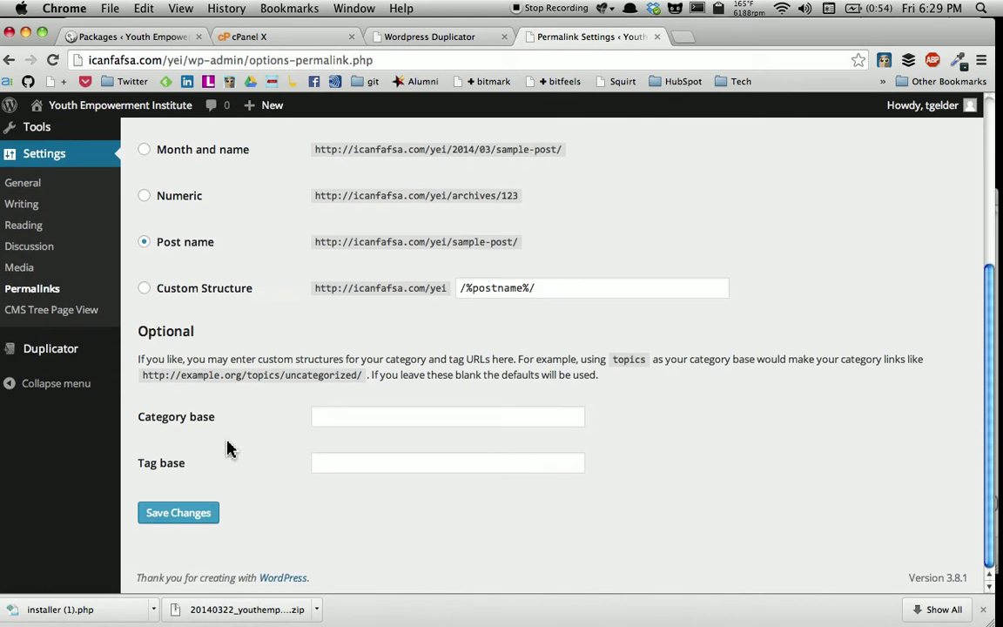
{"action": "left_click", "coordinate": [187, 519]}
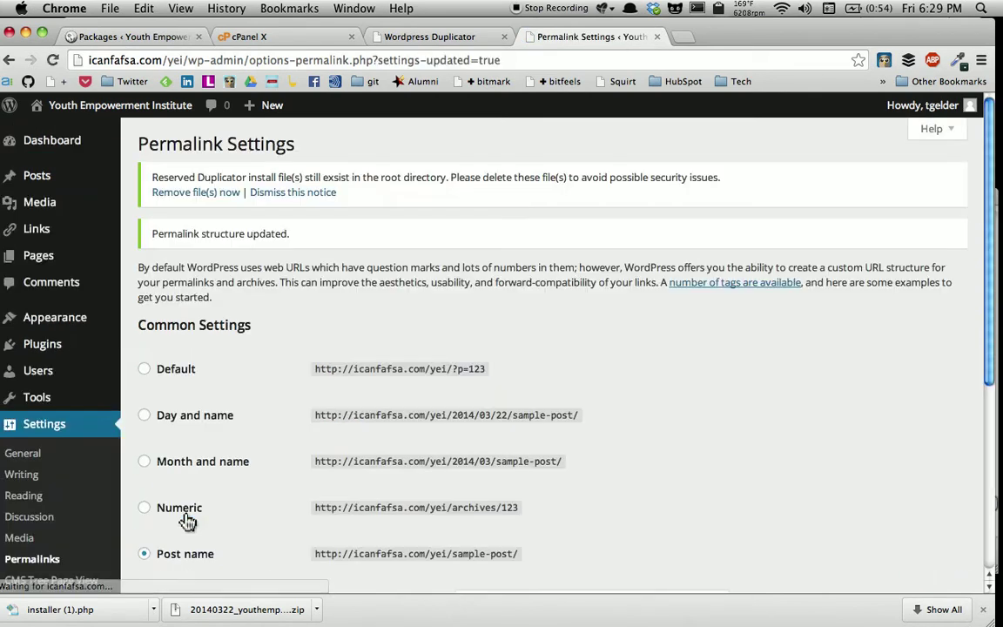
{"action": "left_click", "coordinate": [423, 37]}
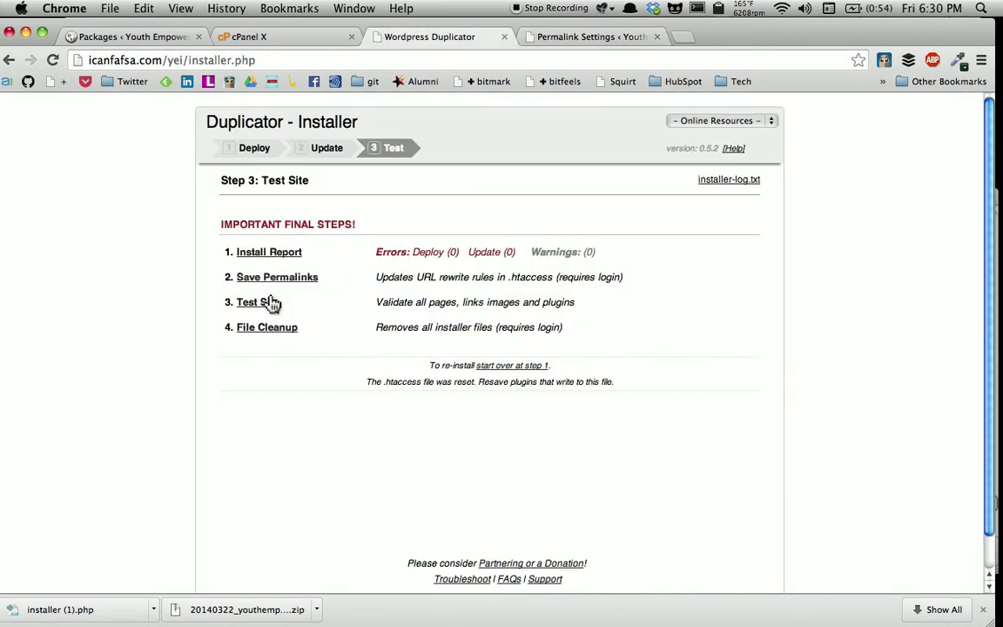
Delete all installer files, then load the migrated home page at icanfafsa.com/yei.
{"action": "left_click", "coordinate": [261, 302]}
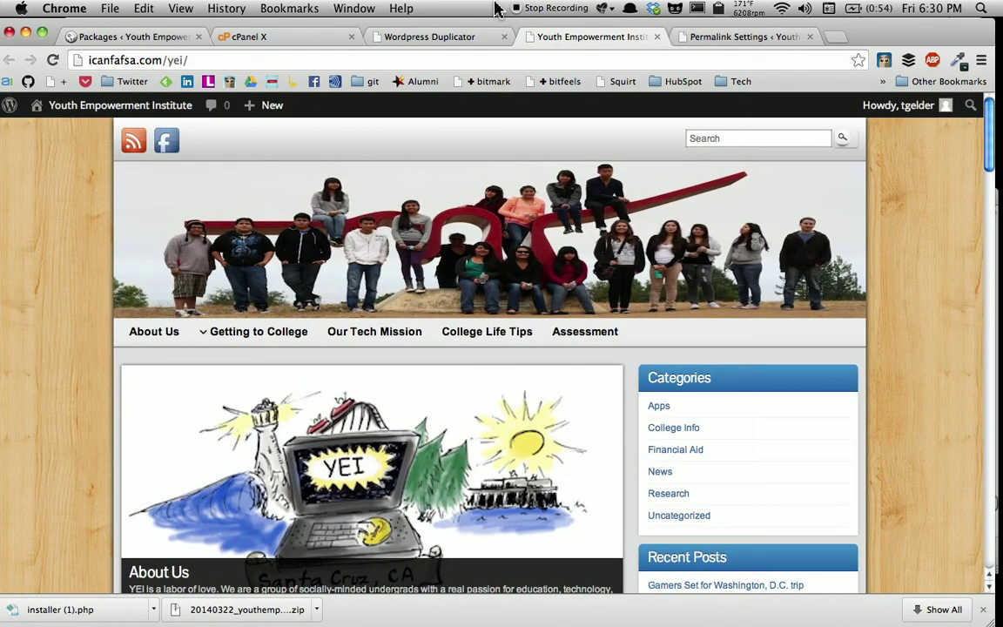
{"action": "left_click", "coordinate": [463, 38]}
{"action": "left_click", "coordinate": [253, 331]}
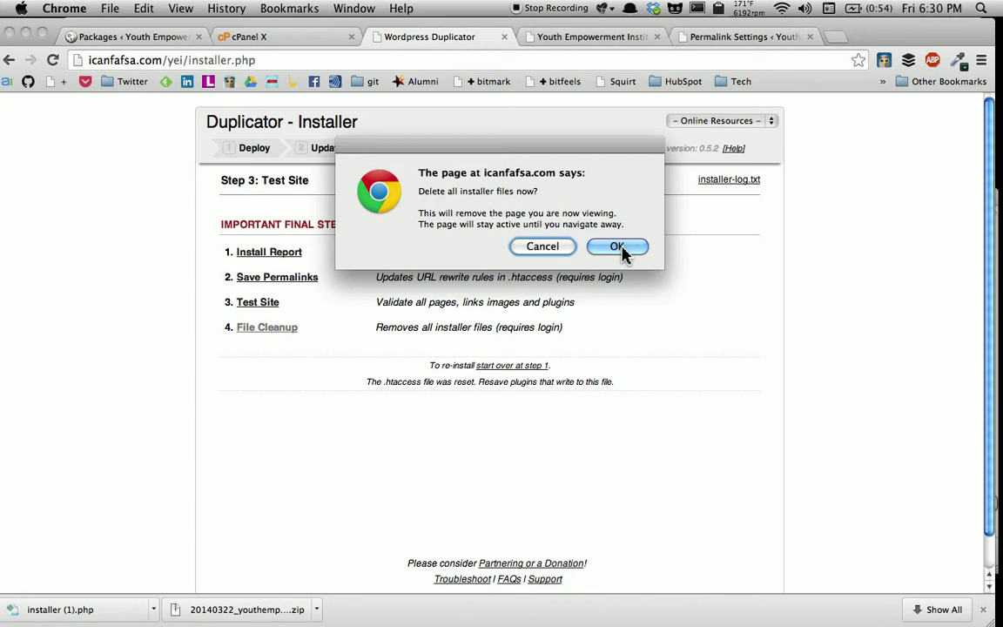
{"action": "left_click", "coordinate": [619, 250]}
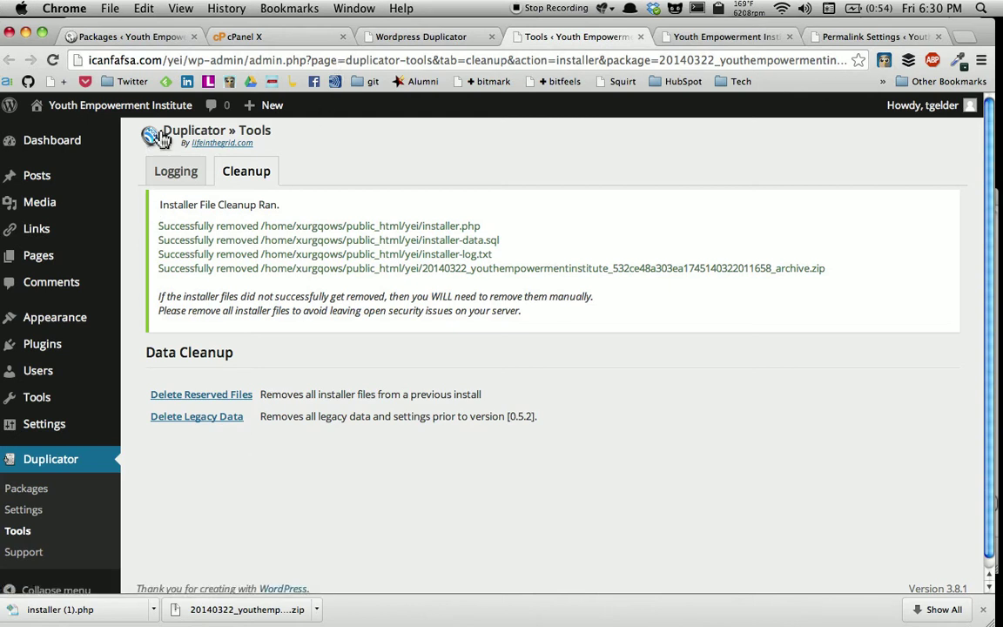
{"action": "left_click", "coordinate": [121, 107]}
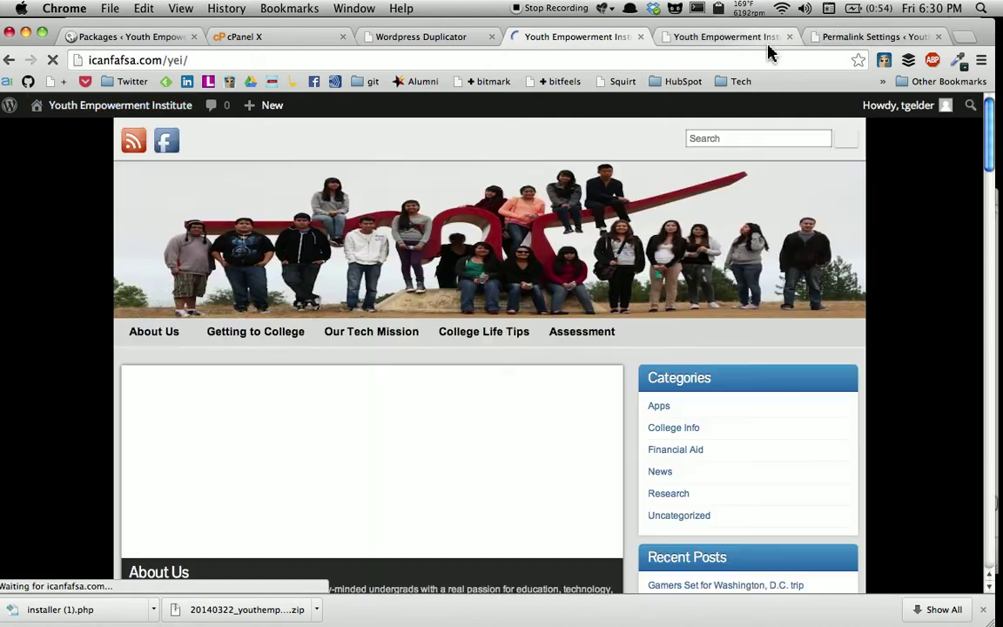
{"action": "left_click", "coordinate": [790, 38]}
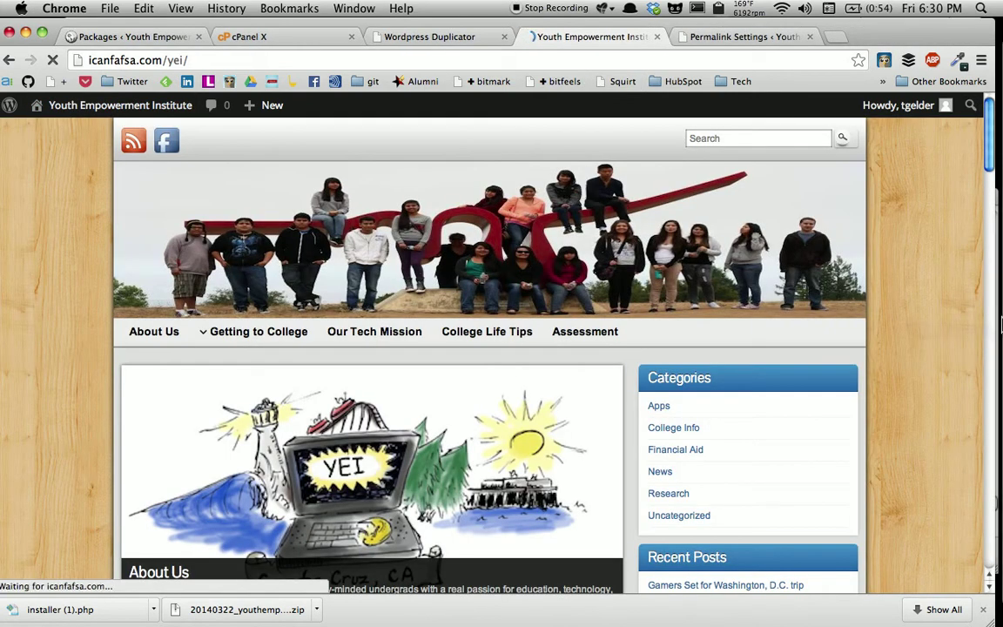
View the migrated site's College Life Tips and Assessment pages.
{"action": "scroll", "coordinate": [923, 332], "scroll_direction": "down", "scroll_amount": 10}
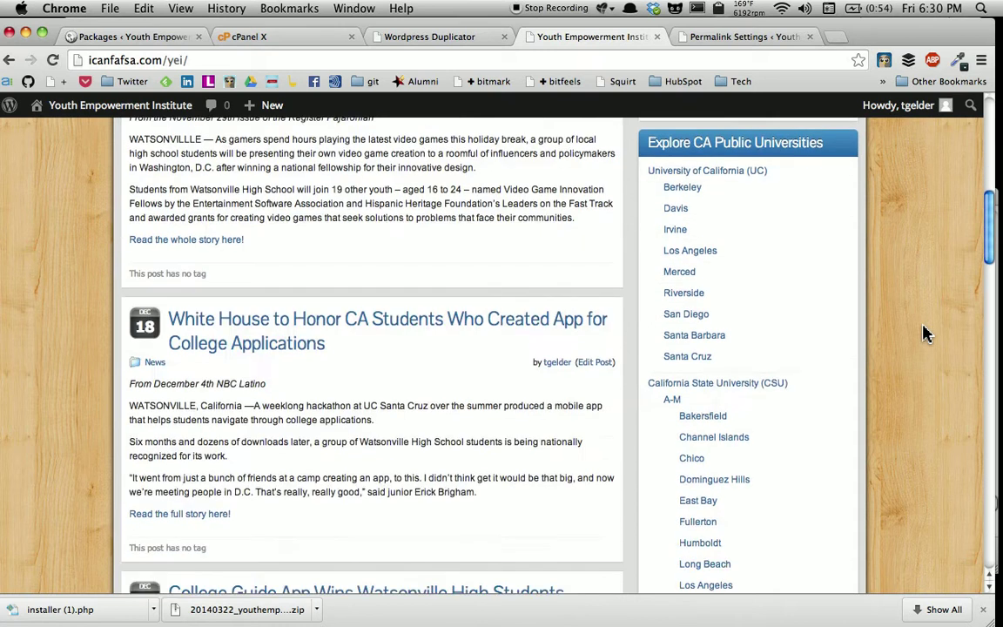
{"action": "scroll", "coordinate": [923, 333], "scroll_direction": "down", "scroll_amount": 15}
{"action": "scroll", "coordinate": [923, 332], "scroll_direction": "up", "scroll_amount": 20}
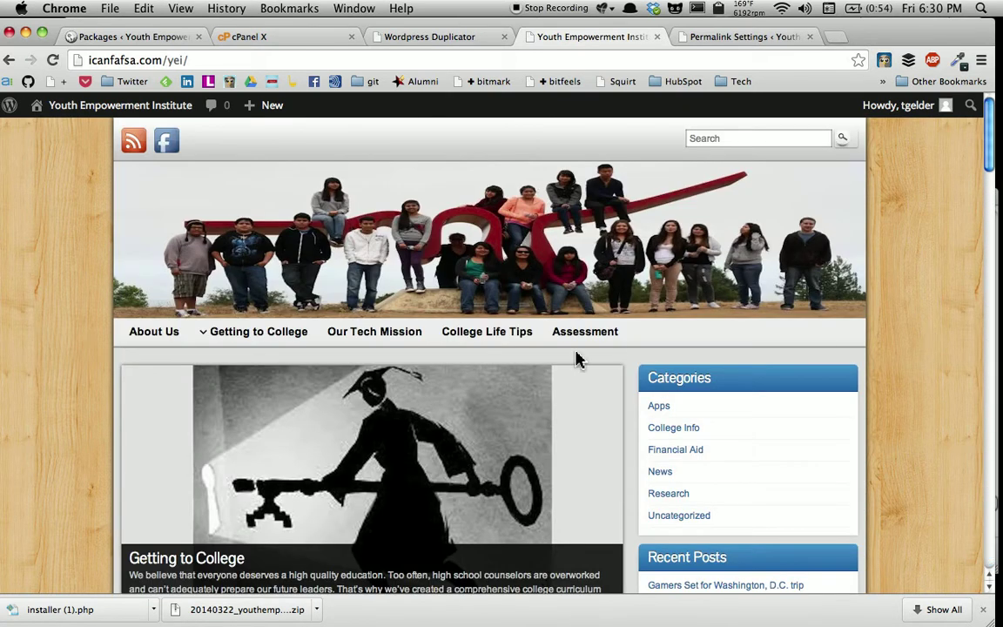
{"action": "left_click", "coordinate": [488, 344]}
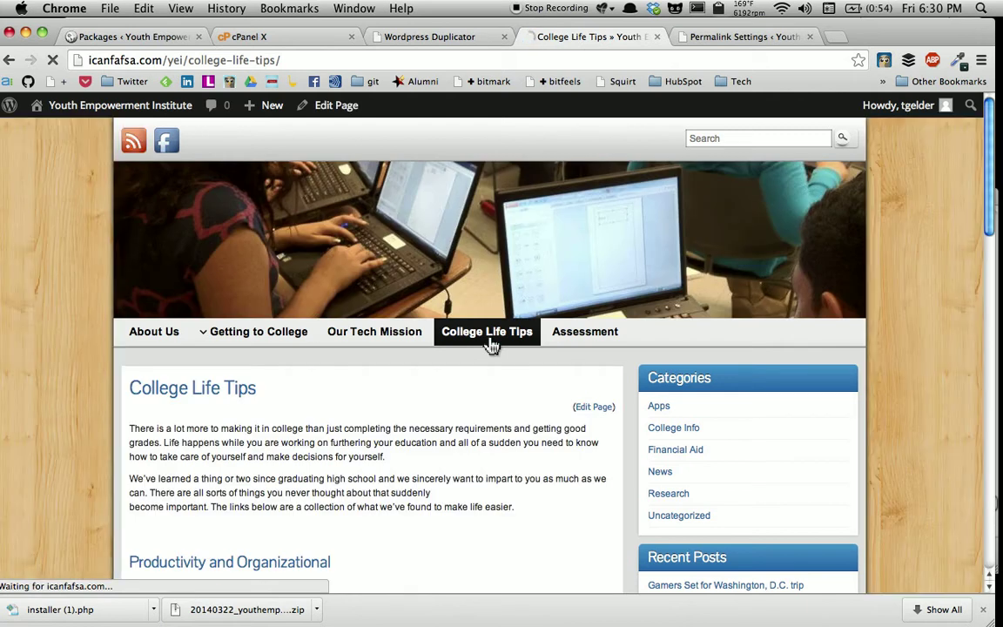
{"action": "left_click", "coordinate": [590, 338]}
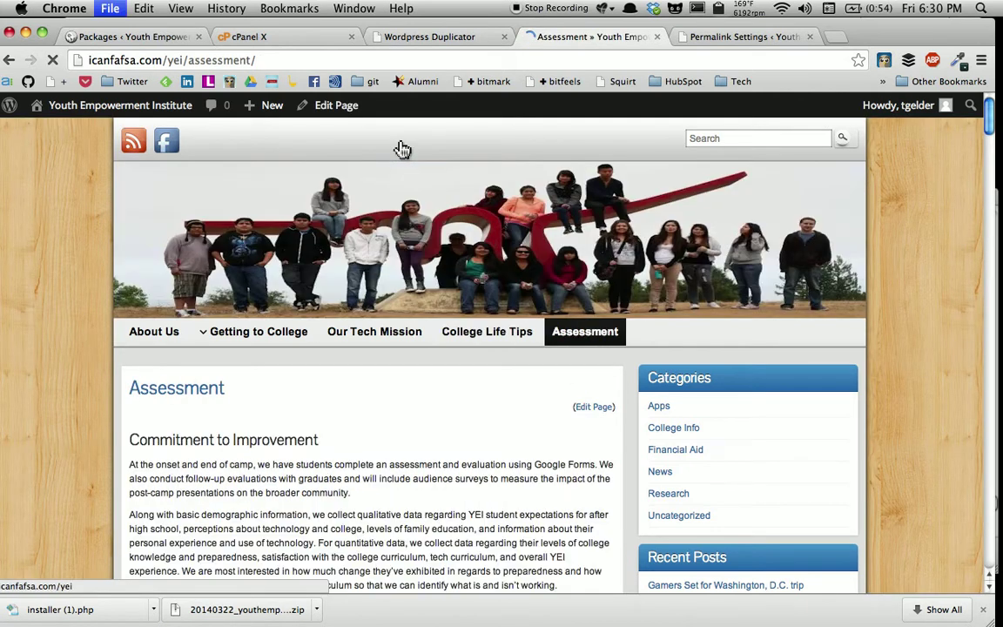
Load summerinstitute.giip.org in a new tab and close the Permalink Settings tab.
{"action": "key", "text": "super+t"}
{"action": "type", "text": "summer"}
{"action": "key", "text": "Return"}
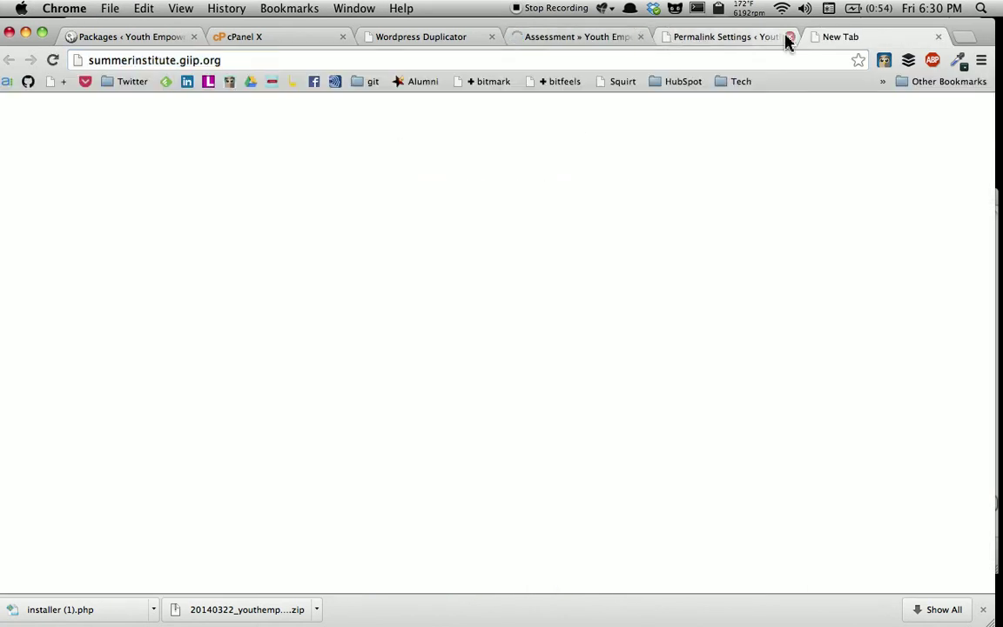
{"action": "left_click", "coordinate": [787, 37]}
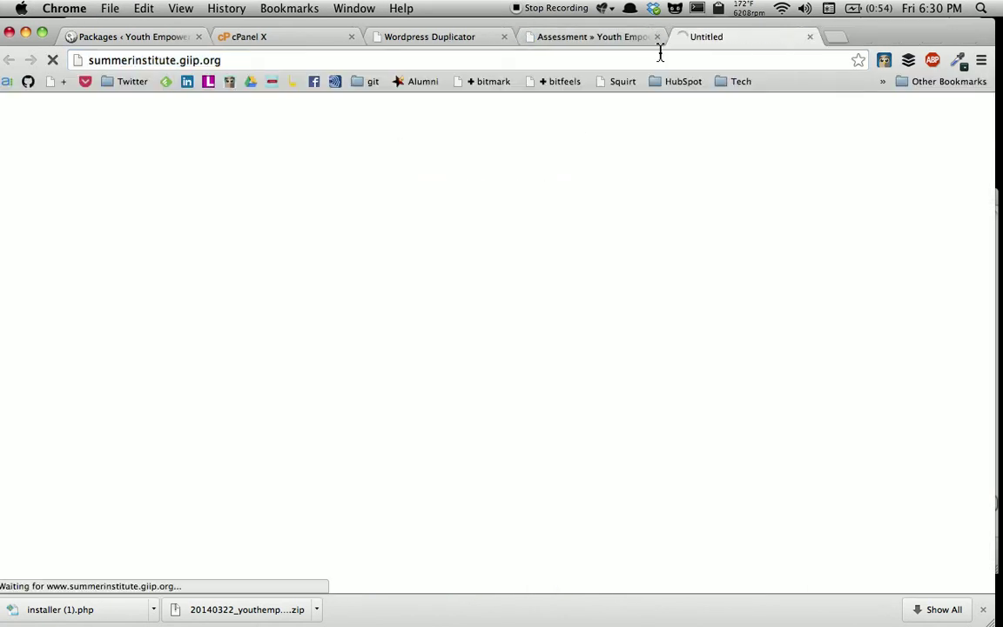
{"action": "left_click", "coordinate": [570, 63]}
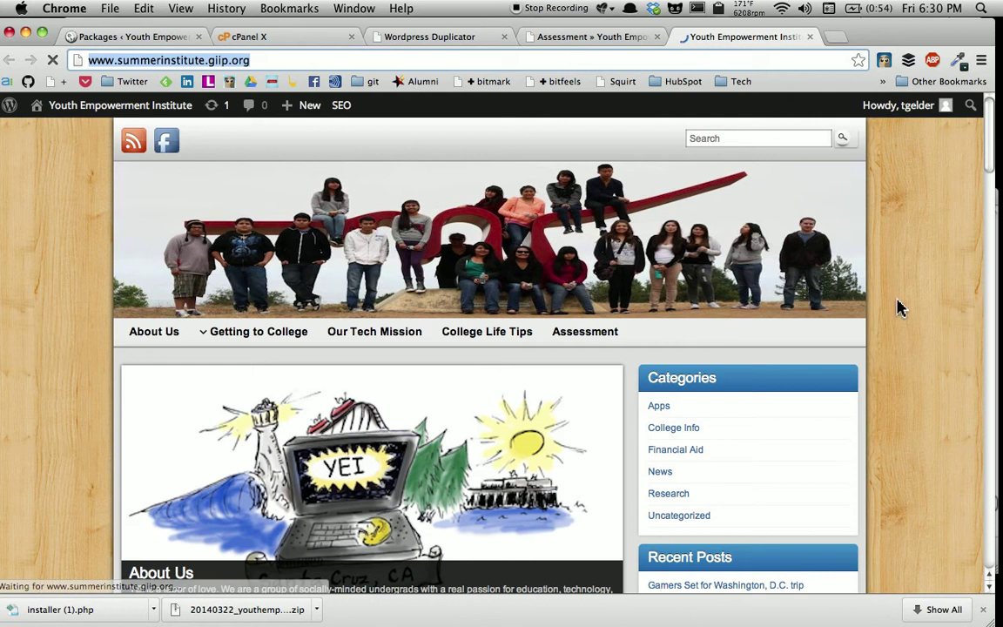
{"action": "left_click", "coordinate": [929, 311]}
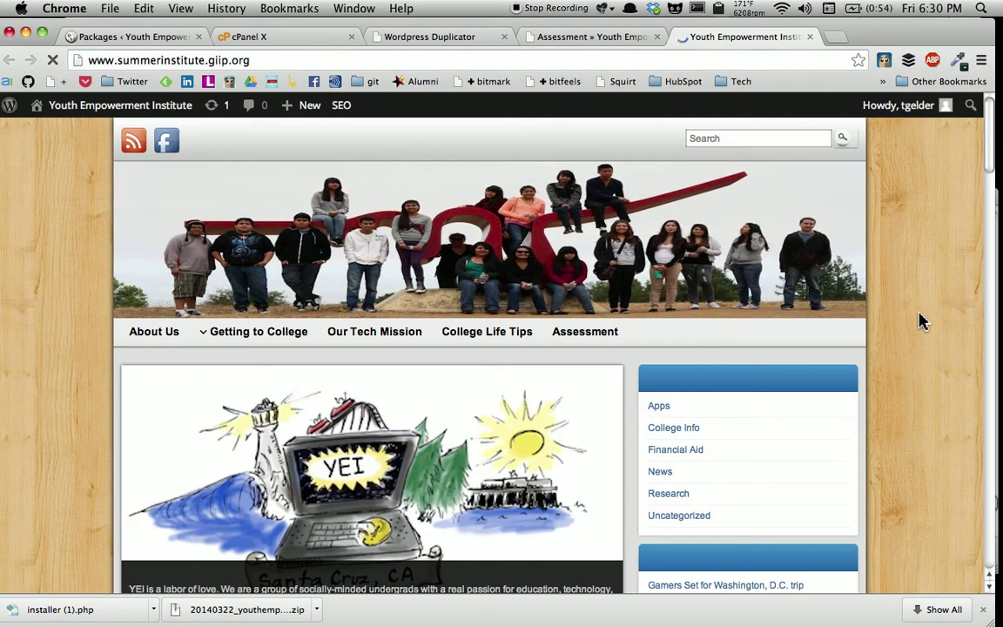
{"action": "scroll", "coordinate": [922, 322], "scroll_direction": "down", "scroll_amount": 10}
{"action": "scroll", "coordinate": [922, 322], "scroll_direction": "up", "scroll_amount": 10}
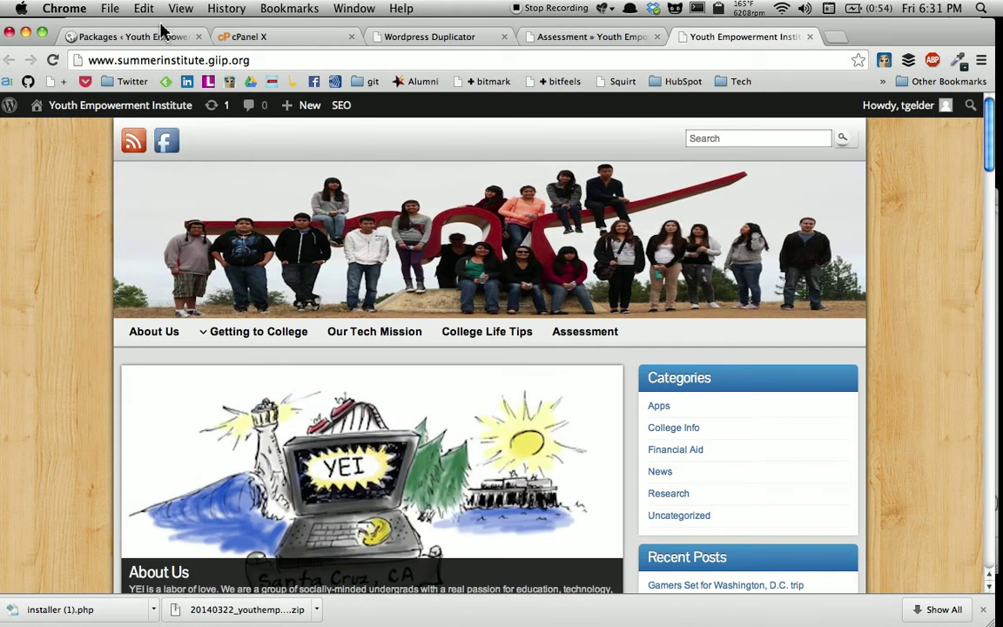
Close the localhost Duplicator packages window, leaving the migrated site and installer tabs.
{"action": "left_click", "coordinate": [131, 36]}
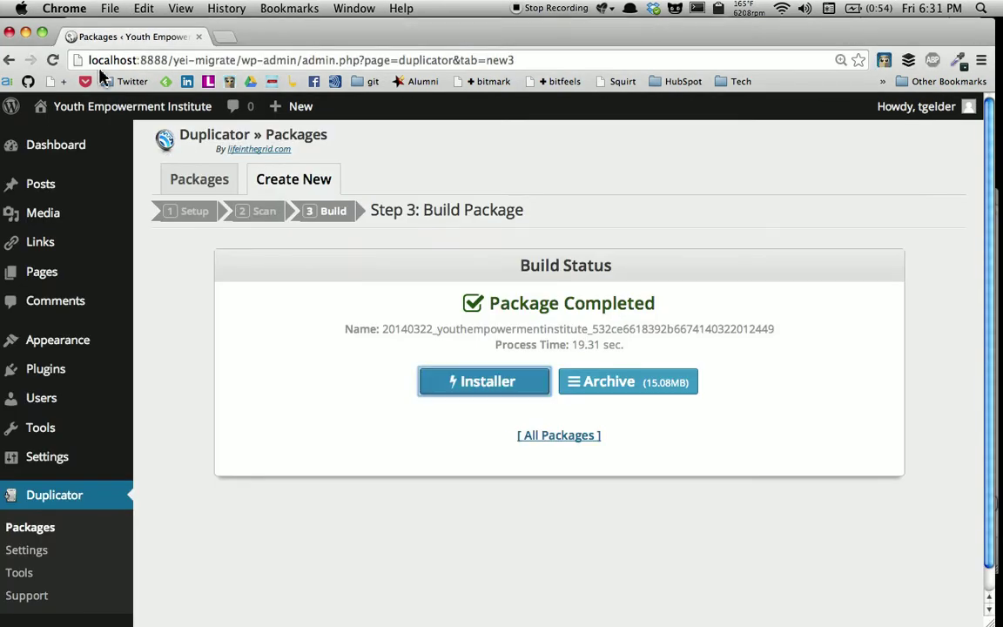
{"action": "left_click", "coordinate": [86, 117]}
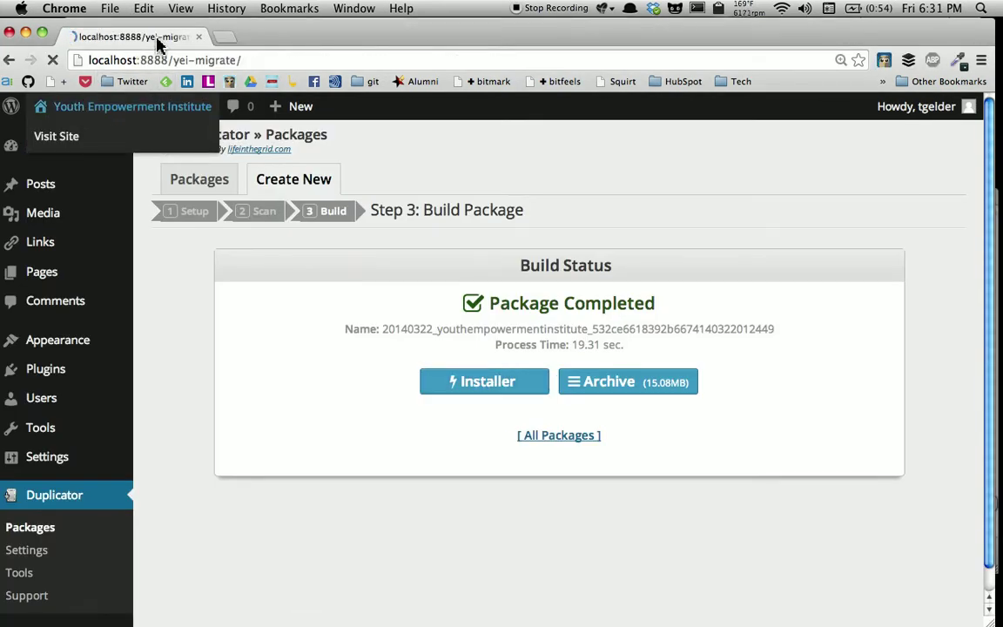
{"action": "key", "text": "super+w"}
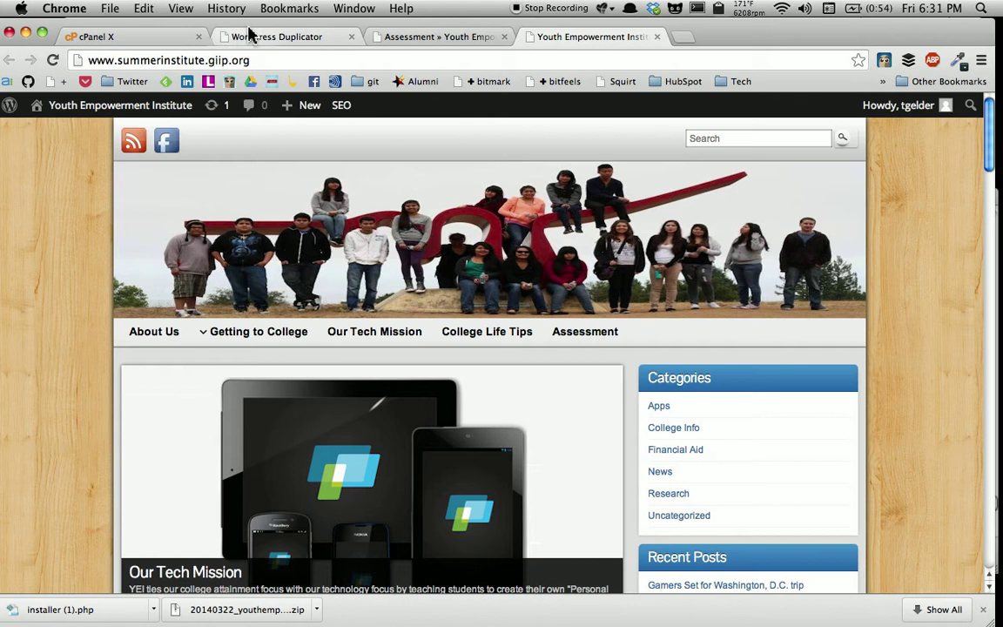
{"action": "left_click", "coordinate": [387, 39]}
{"action": "left_click", "coordinate": [303, 40]}
{"action": "mouse_move", "coordinate": [366, 19]}
{"action": "left_mouse_down"}
{"action": "mouse_move", "coordinate": [306, 247]}
{"action": "mouse_move", "coordinate": [352, 7]}
{"action": "mouse_move", "coordinate": [368, 7]}
{"action": "left_mouse_up"}
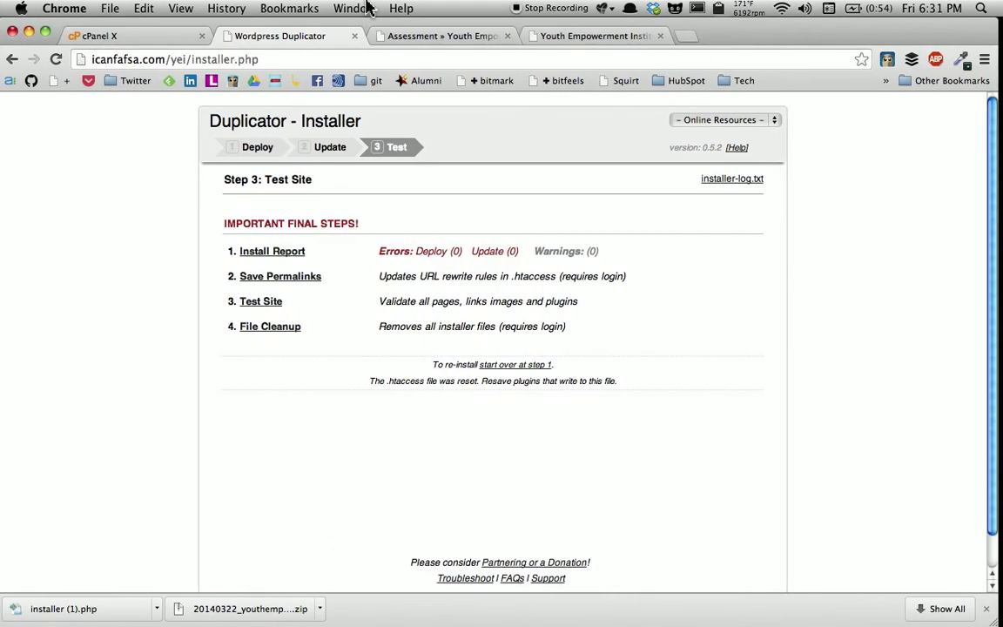
Enter localhost:8888/yei-migrate/ as the address in a new tab.
{"action": "left_click", "coordinate": [687, 39]}
{"action": "type", "text": "loc"}
{"action": "key", "text": "Right"}
{"action": "key", "text": "BackSpace"}
{"action": "key", "text": "BackSpace"}
{"action": "key", "text": "BackSpace"}
{"action": "key", "text": "BackSpace"}
{"action": "key", "text": "BackSpace"}
{"action": "key", "text": "BackSpace"}
{"action": "key", "text": "BackSpace"}
{"action": "key", "text": "BackSpace"}
{"action": "key", "text": "BackSpace"}
{"action": "key", "text": "BackSpace"}
{"action": "key", "text": "BackSpace"}
{"action": "key", "text": "BackSpace"}
{"action": "key", "text": "BackSpace"}
{"action": "type", "text": "ye"}
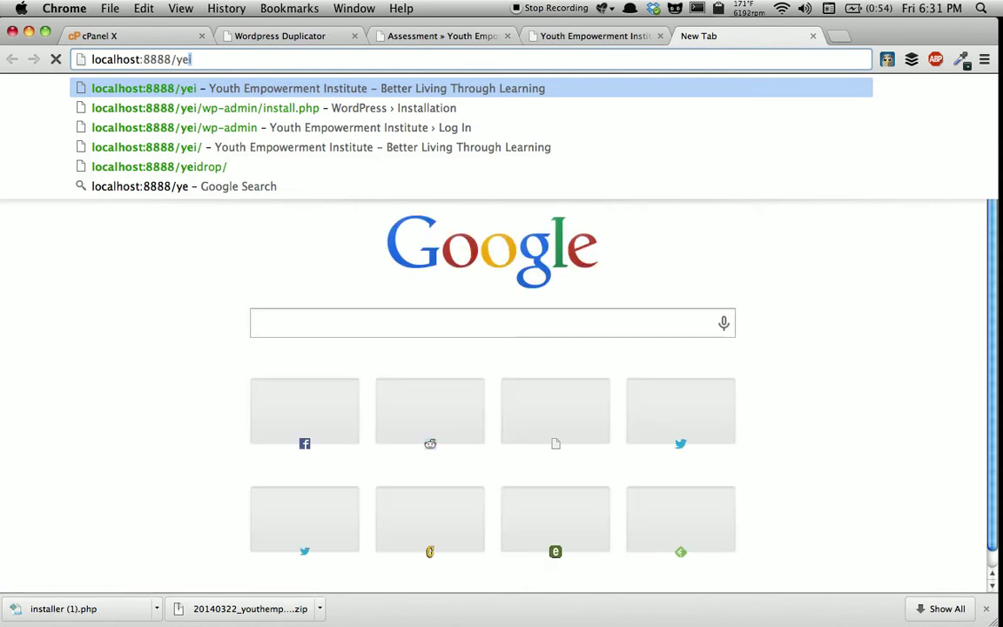
{"action": "type", "text": "i"}
{"action": "key", "text": "Return"}
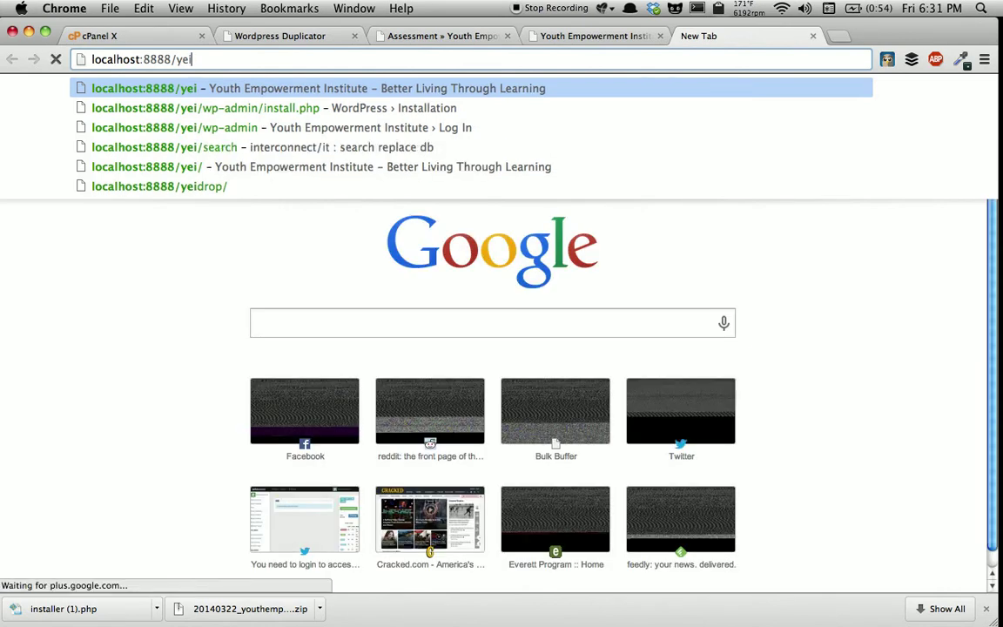
{"action": "type", "text": "-"}
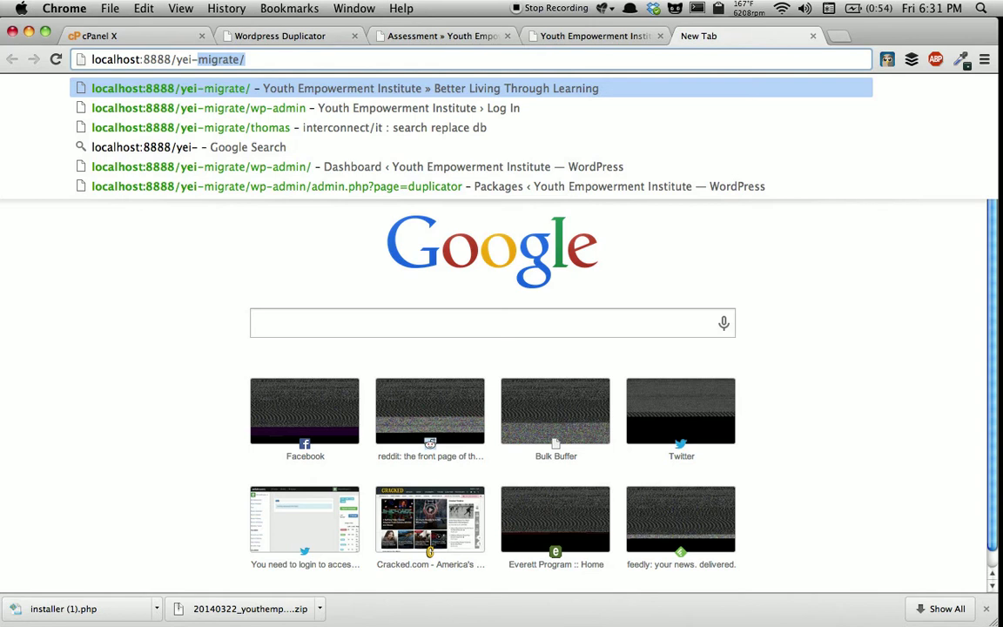
{"action": "key", "text": "Return"}
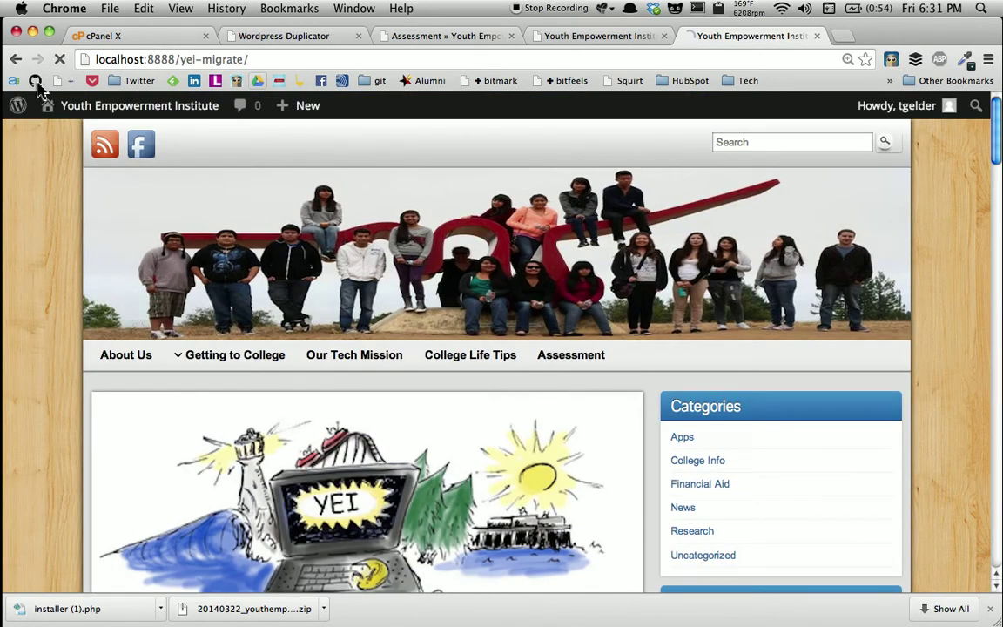
Compare the summerinstitute and localhost copies, then return from Assessment to the icanfafsa.com/yei home page.
{"action": "left_click", "coordinate": [626, 37]}
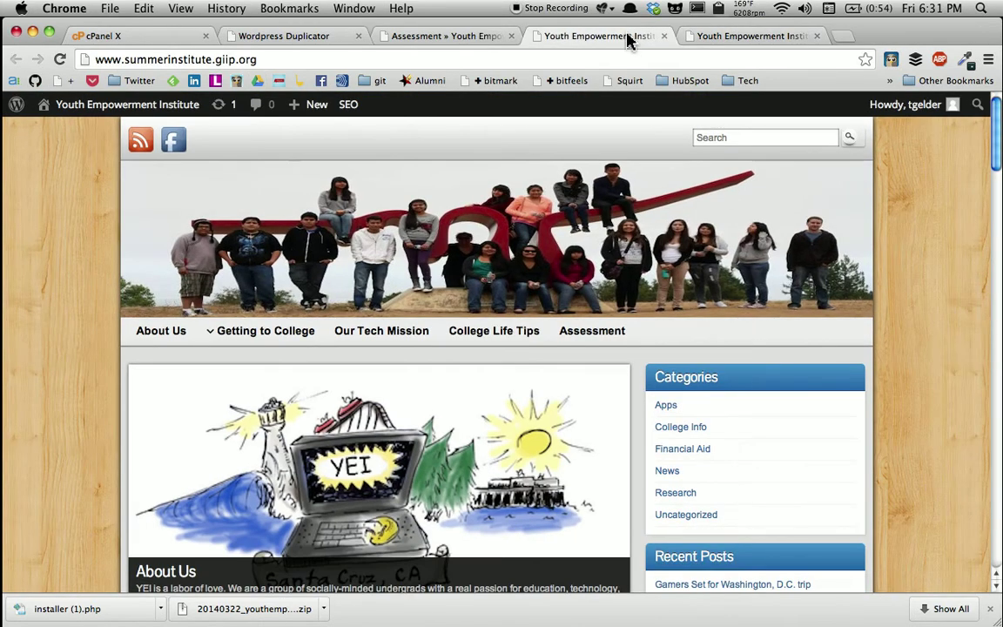
{"action": "left_click", "coordinate": [731, 38]}
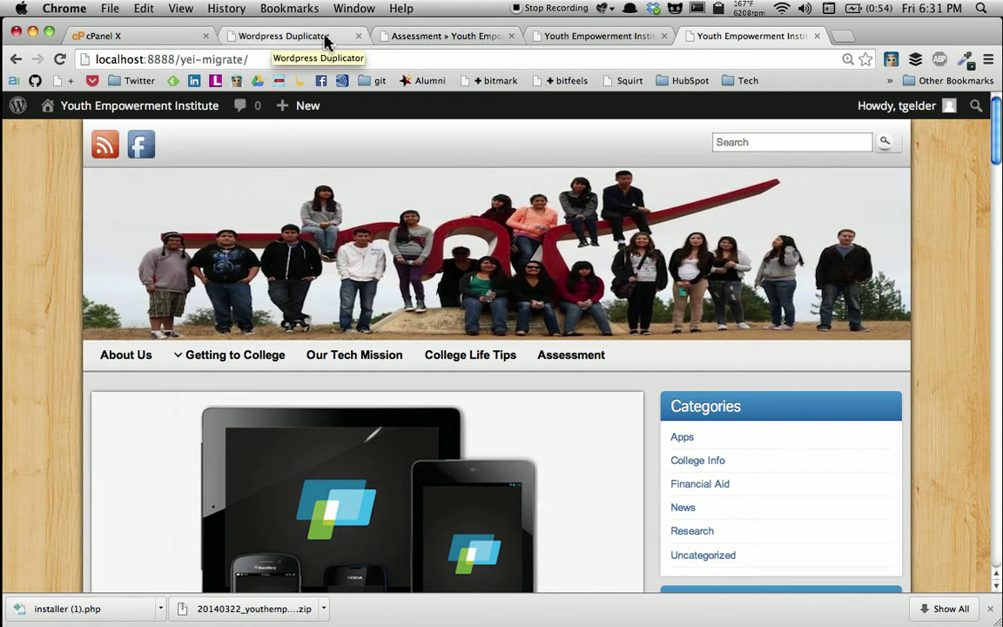
{"action": "left_click", "coordinate": [446, 42]}
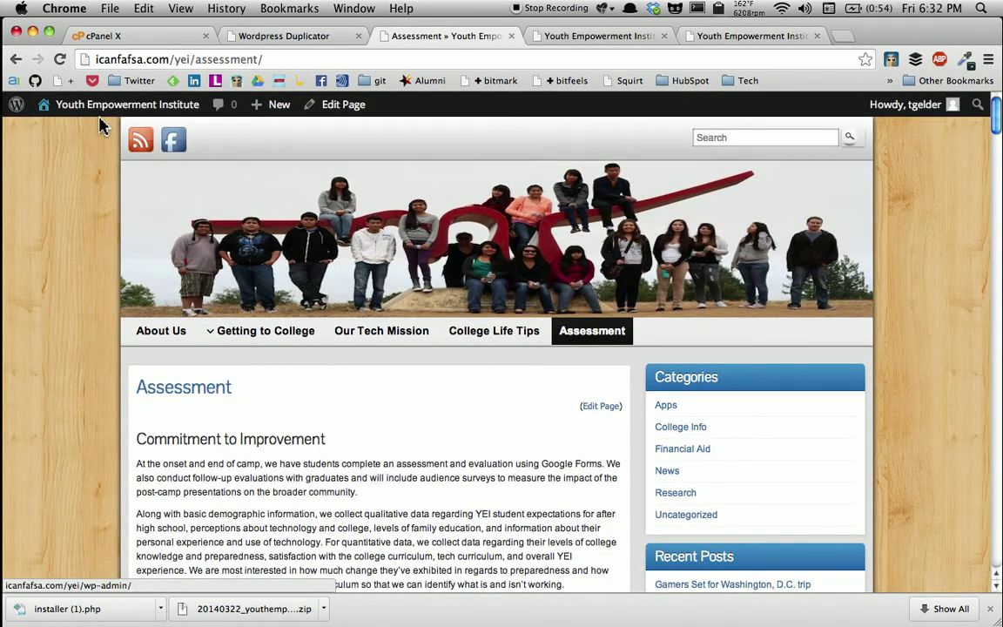
{"action": "left_click", "coordinate": [220, 253]}
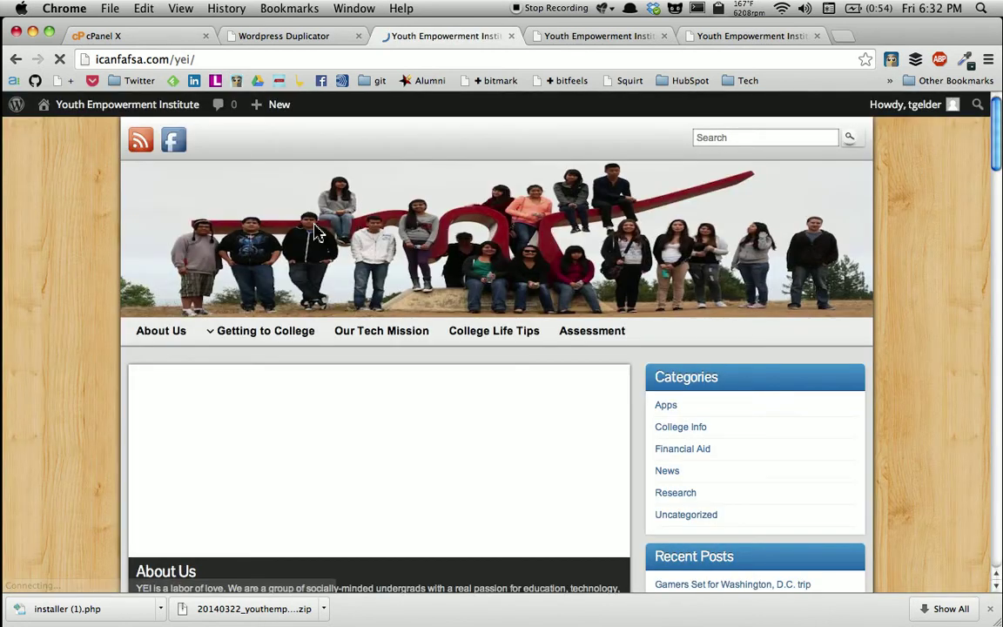
Flip between the site copies once more and settle on the migrated icanfafsa.com/yei home page.
{"action": "left_click", "coordinate": [158, 59]}
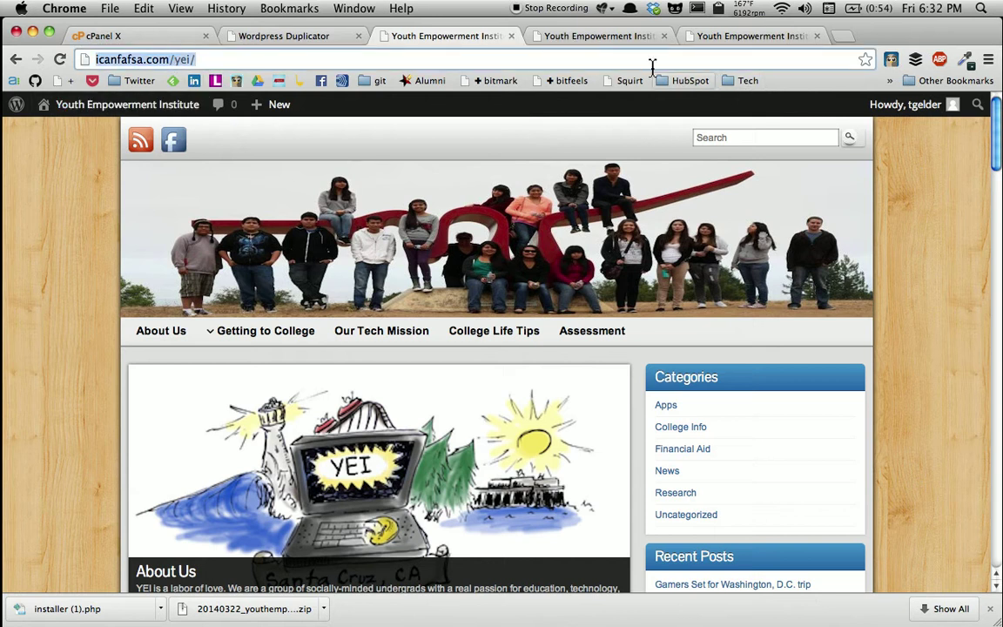
{"action": "left_click", "coordinate": [728, 34]}
{"action": "left_click", "coordinate": [609, 34]}
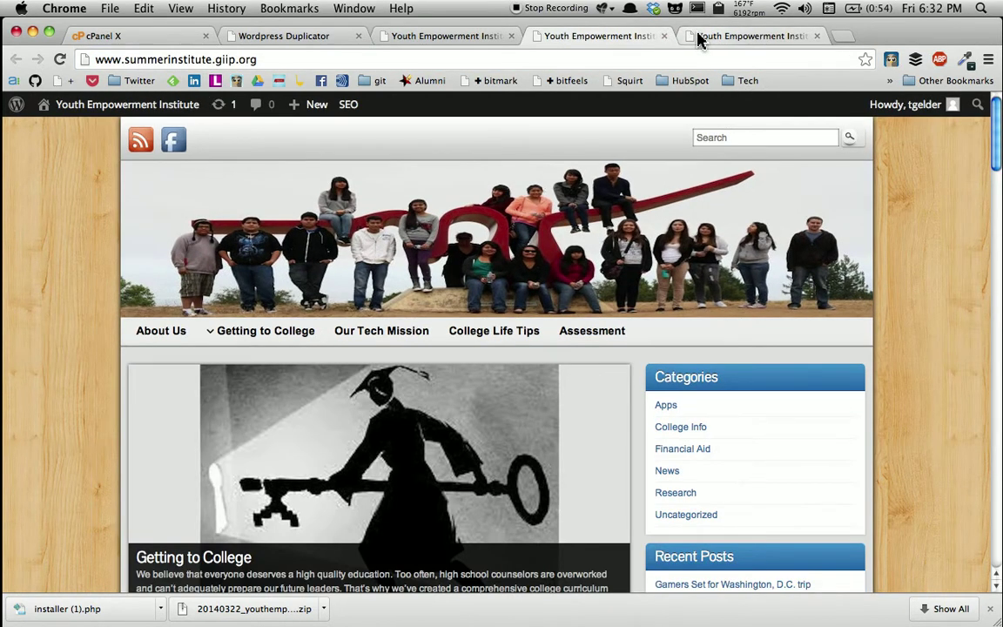
{"action": "left_click", "coordinate": [701, 39]}
{"action": "left_click", "coordinate": [444, 39]}
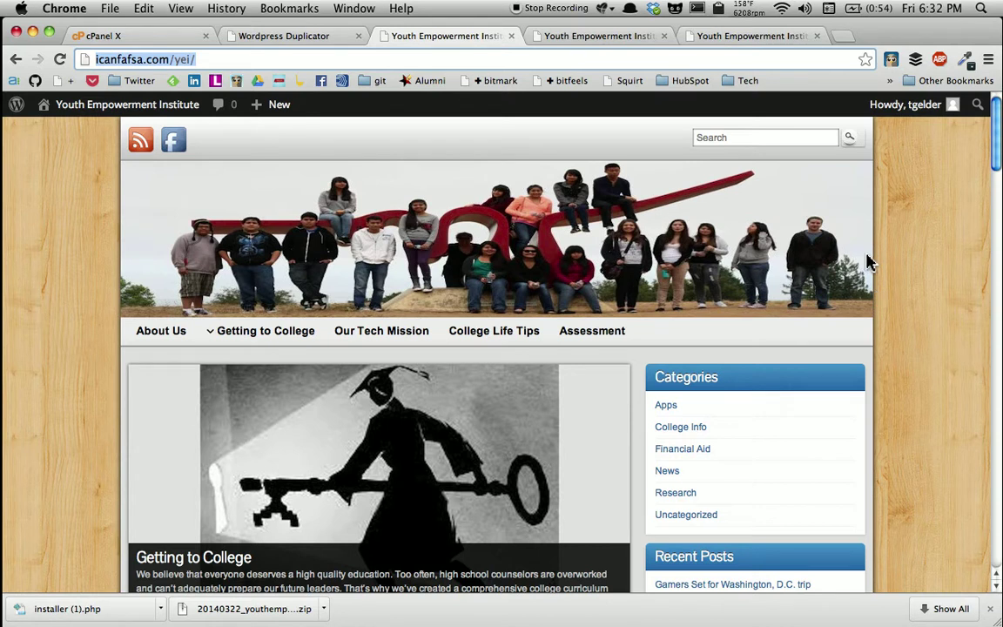
{"action": "left_click", "coordinate": [897, 235]}
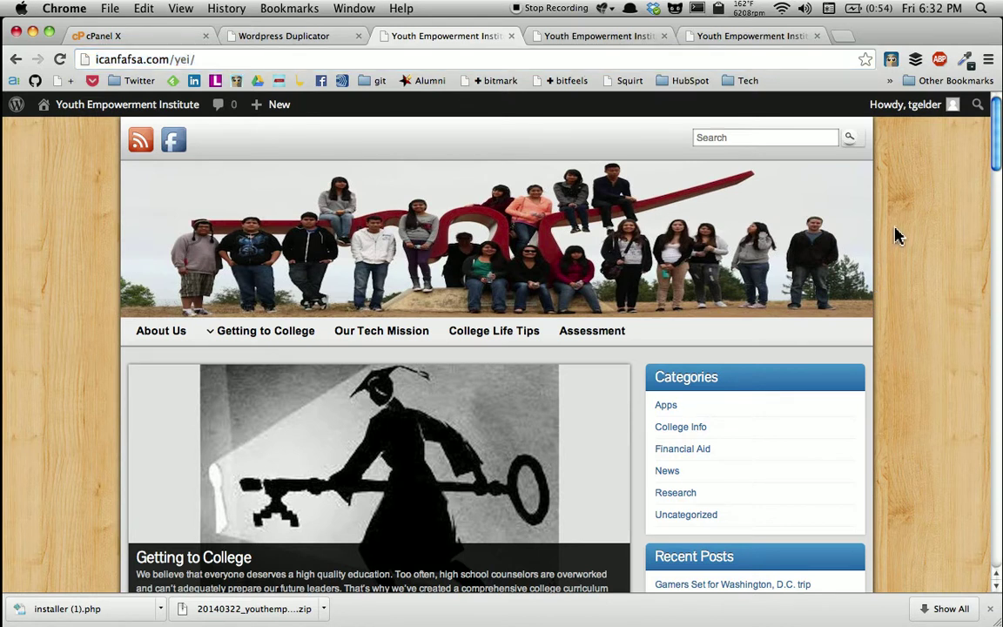